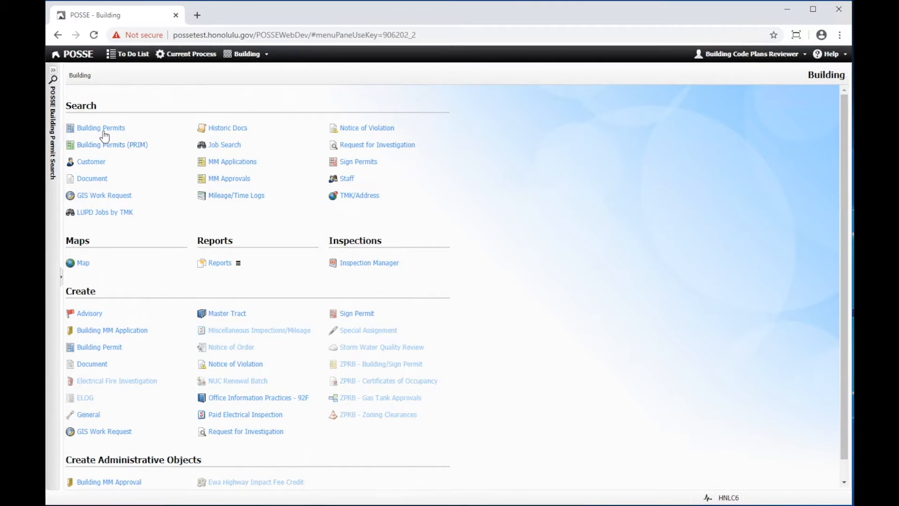
{"action": "left_click", "coordinate": [103, 129]}
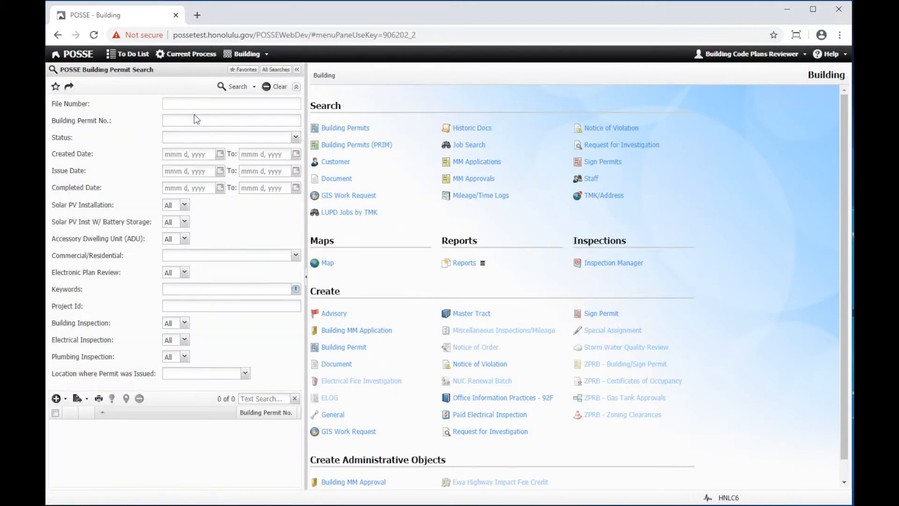
{"action": "key", "text": "Return"}
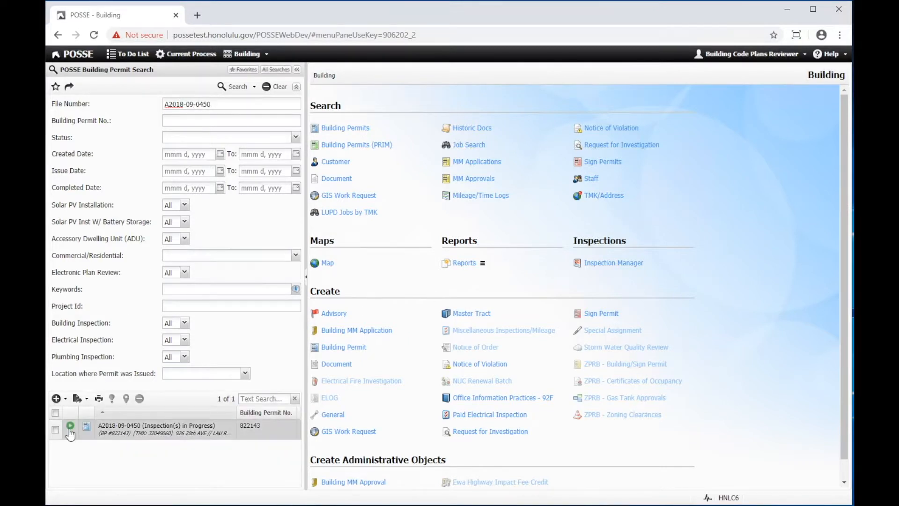
{"action": "left_click", "coordinate": [70, 427]}
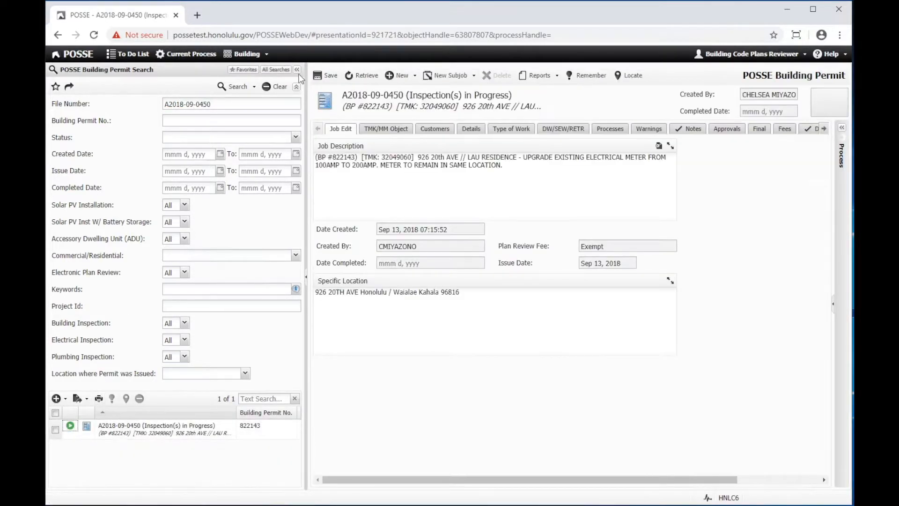
Step: Collapse the search panel and show the permit's Docs tab with its three PDFs
{"action": "left_click", "coordinate": [296, 69]}
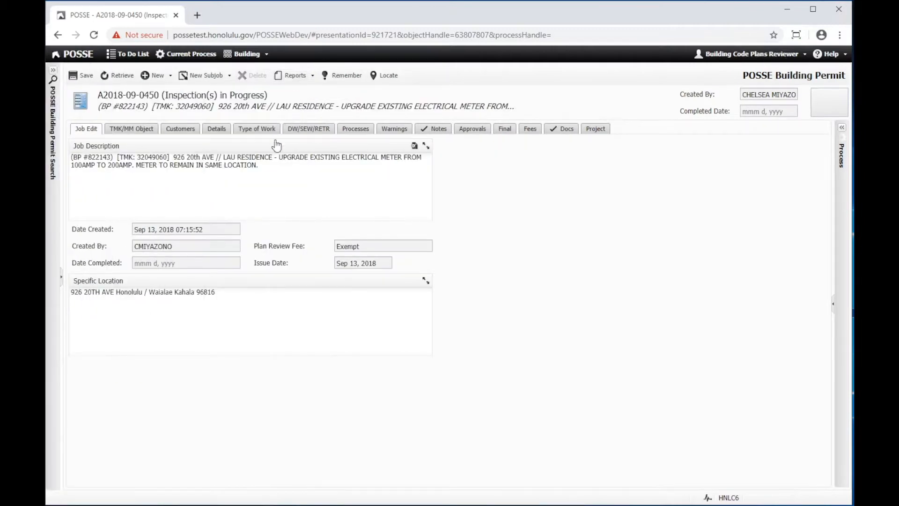
{"action": "left_click", "coordinate": [564, 133]}
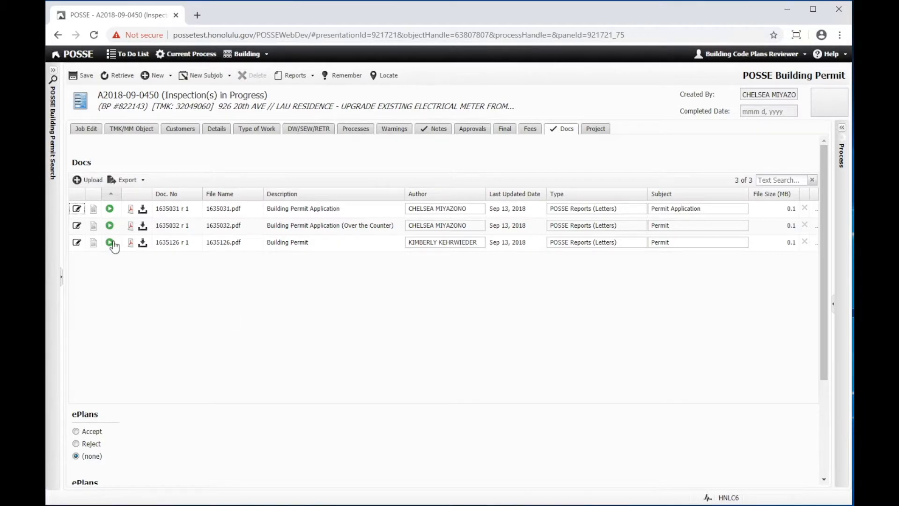
Step: Upload Test Document 1.pdf from the Test Docs folder to the permit's documents
{"action": "left_click", "coordinate": [83, 179]}
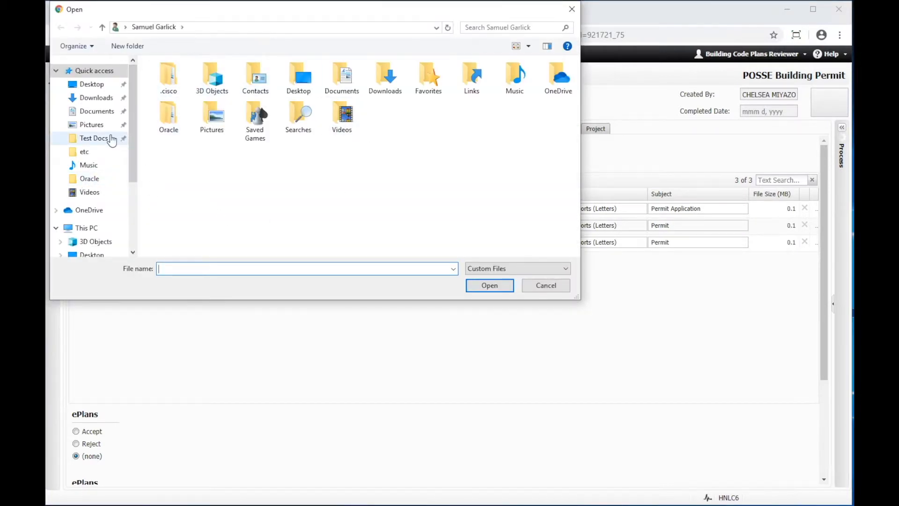
{"action": "left_click", "coordinate": [95, 139]}
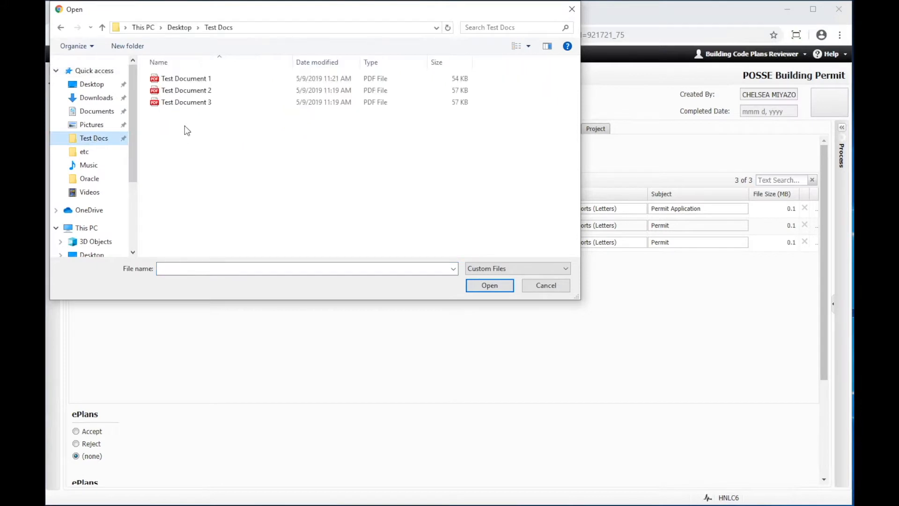
{"action": "left_click", "coordinate": [192, 80]}
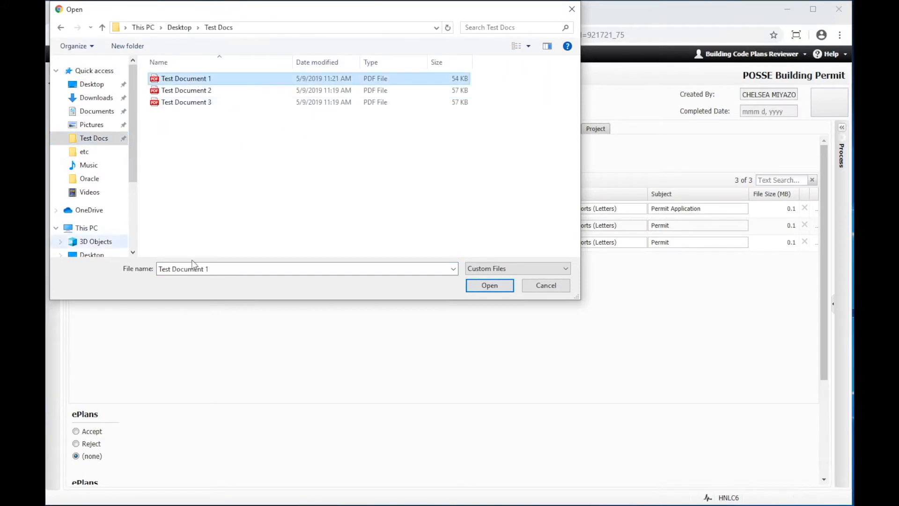
{"action": "left_click", "coordinate": [504, 284]}
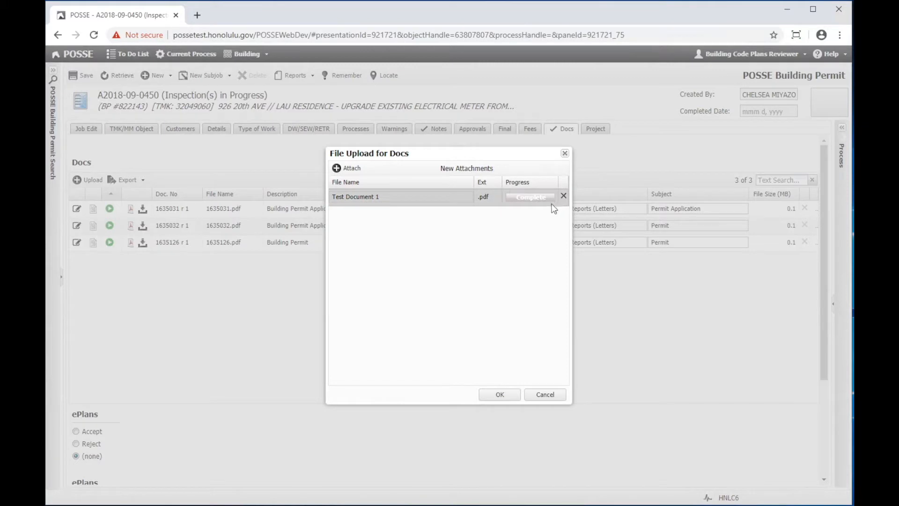
{"action": "left_click", "coordinate": [498, 395]}
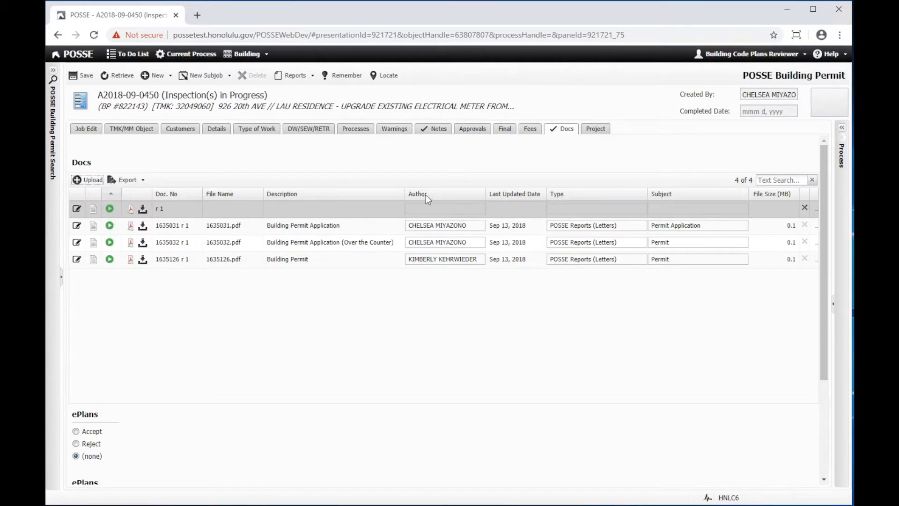
Step: Save the new 1643760.pdf row as type Pdf, subject General, and start another upload
{"action": "left_click", "coordinate": [586, 209]}
{"action": "left_click", "coordinate": [587, 209]}
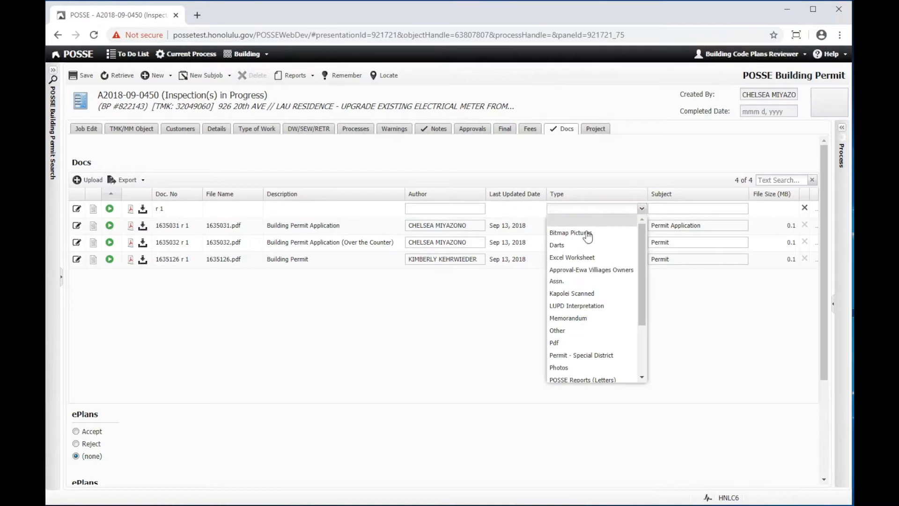
{"action": "left_click", "coordinate": [557, 344]}
{"action": "left_click", "coordinate": [744, 210]}
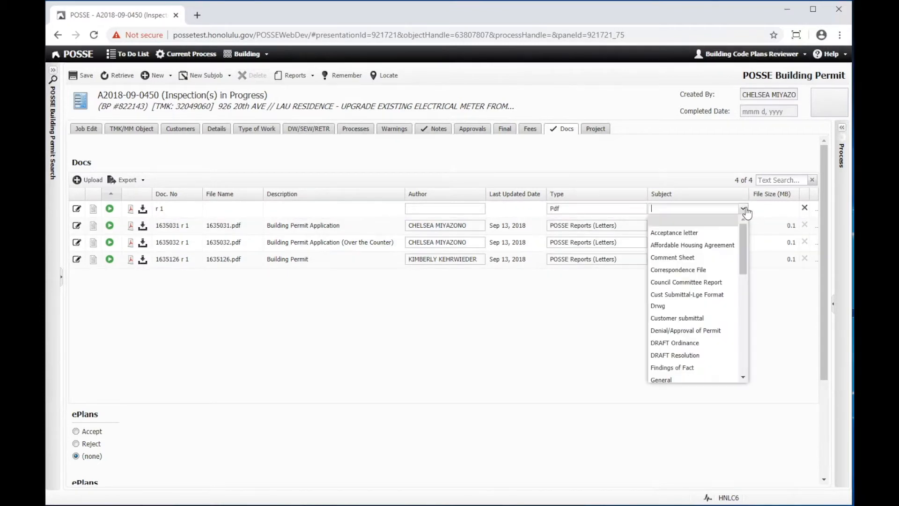
{"action": "left_click", "coordinate": [662, 379]}
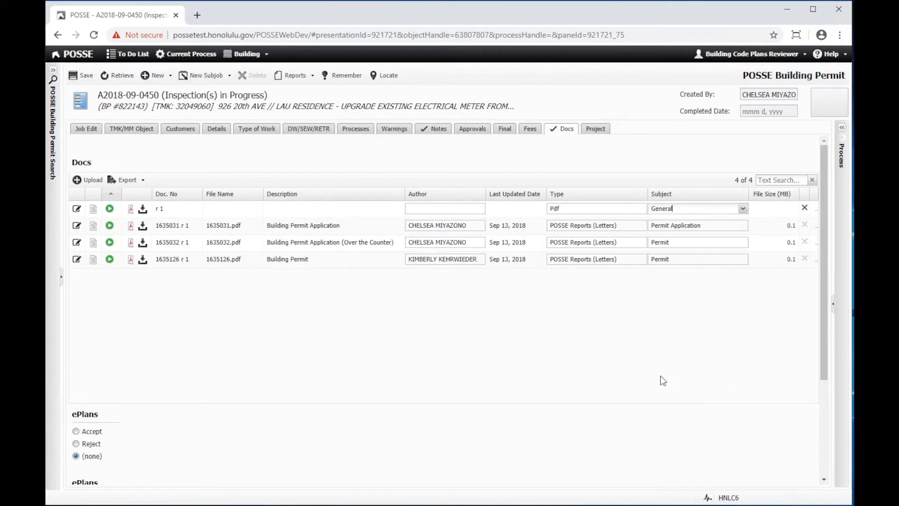
{"action": "left_click", "coordinate": [82, 75]}
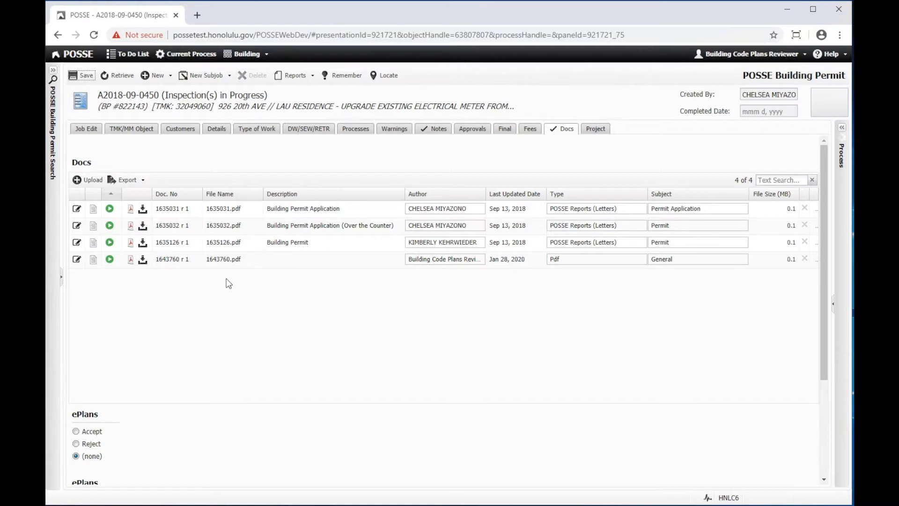
{"action": "left_click", "coordinate": [88, 179]}
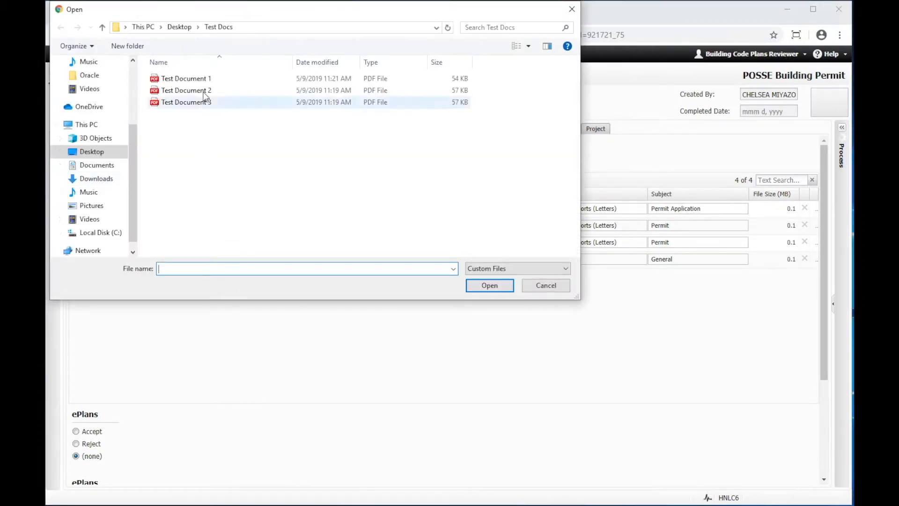
Step: Upload Test Document 2 and Test Document 3 together from the Test Docs folder
{"action": "left_click", "coordinate": [205, 91]}
{"action": "left_click", "coordinate": [202, 103], "text": "ctrl"}
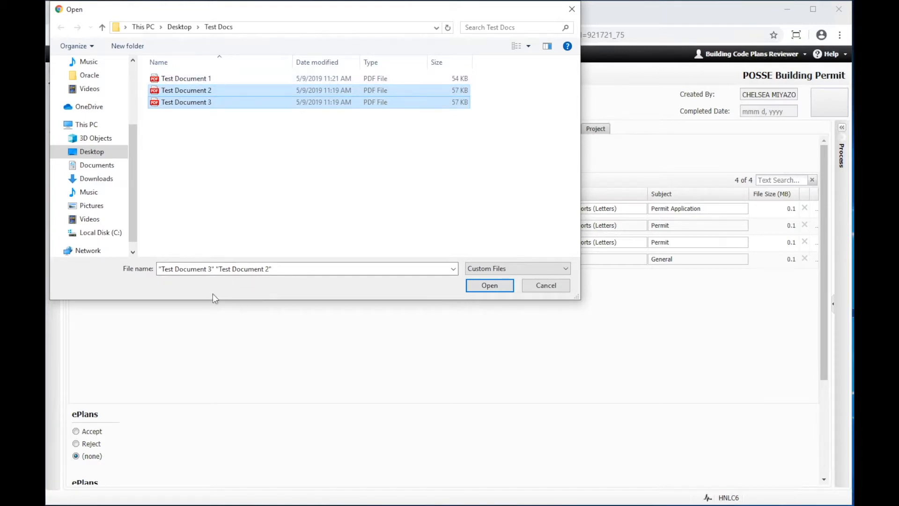
{"action": "left_click", "coordinate": [490, 285]}
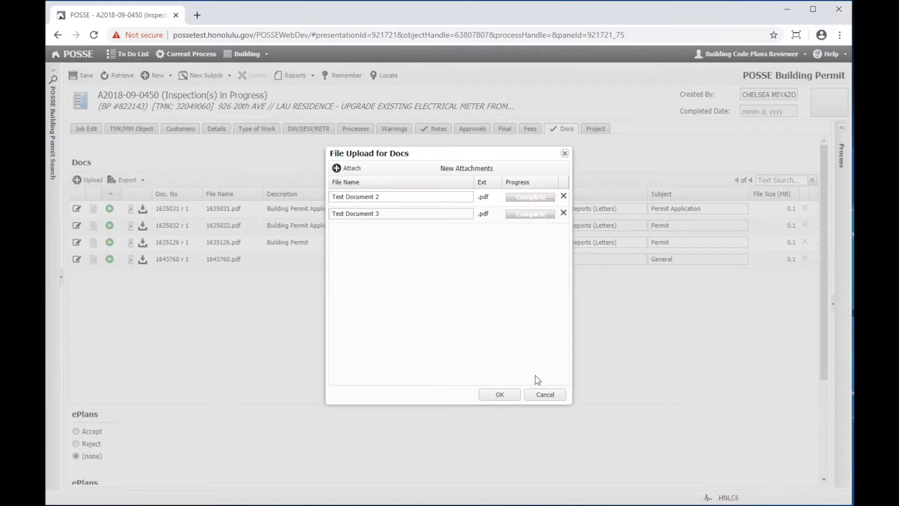
{"action": "left_click", "coordinate": [509, 394]}
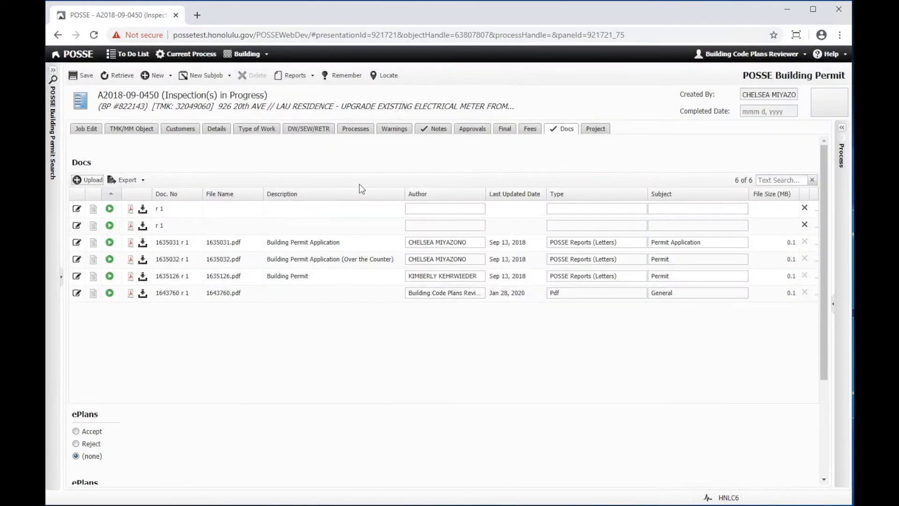
{"action": "left_click", "coordinate": [545, 209]}
Step: Set both new rows, 1643761.pdf and 1643762.pdf, to type Pdf and subject General, and save
{"action": "left_click", "coordinate": [642, 208]}
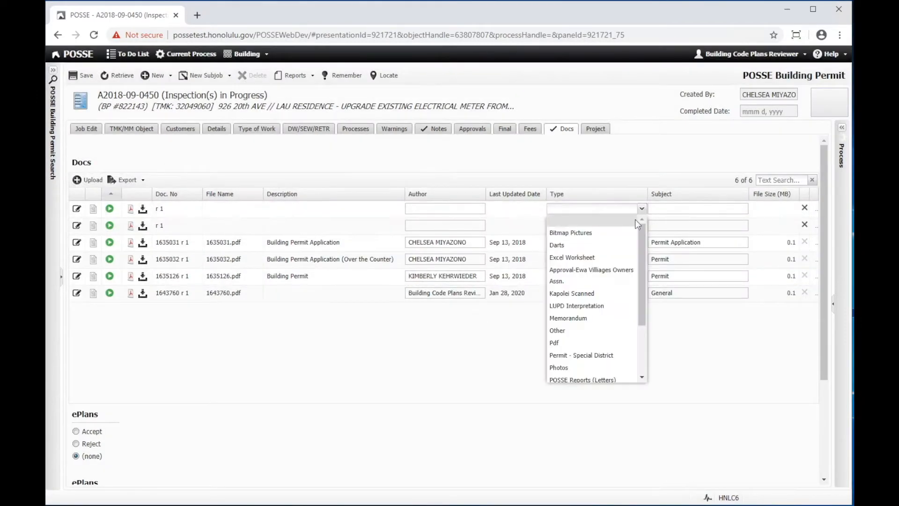
{"action": "left_click", "coordinate": [572, 342]}
{"action": "left_click", "coordinate": [643, 226]}
{"action": "left_click", "coordinate": [574, 358]}
{"action": "left_click", "coordinate": [745, 213]}
{"action": "left_click", "coordinate": [745, 211]}
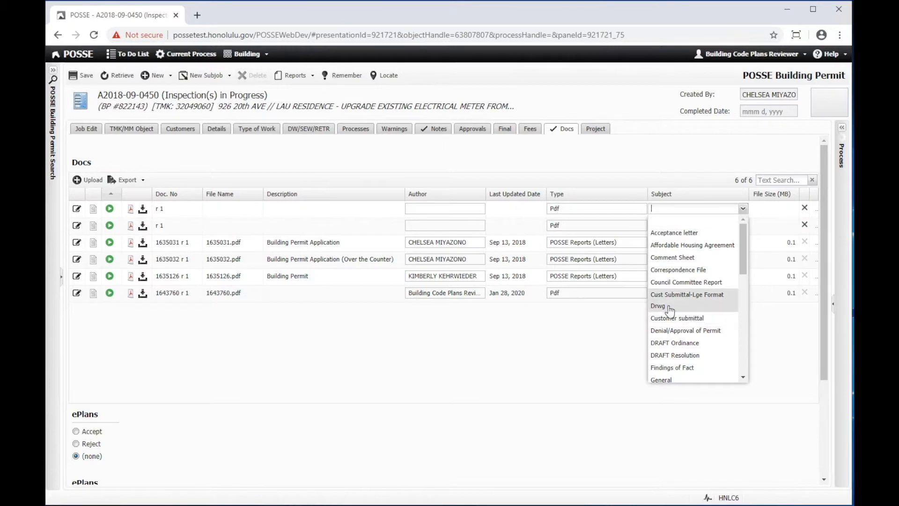
{"action": "left_click", "coordinate": [664, 379]}
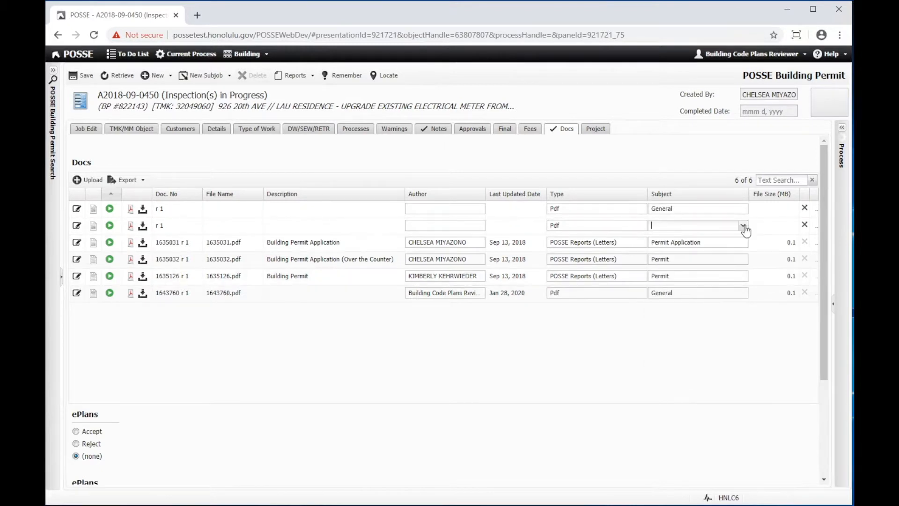
{"action": "left_click", "coordinate": [743, 225]}
{"action": "left_click", "coordinate": [667, 395]}
{"action": "left_click", "coordinate": [87, 76]}
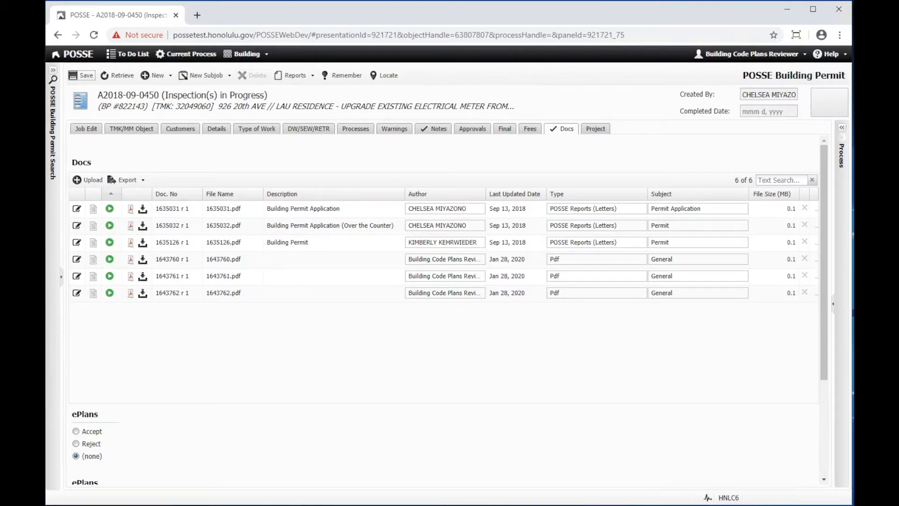
Step: Drag Test Document.pdf onto the Docs list and confirm uploading it as a new row
{"action": "left_click_drag", "start_coordinate": [445, 504], "coordinate": [389, 326]}
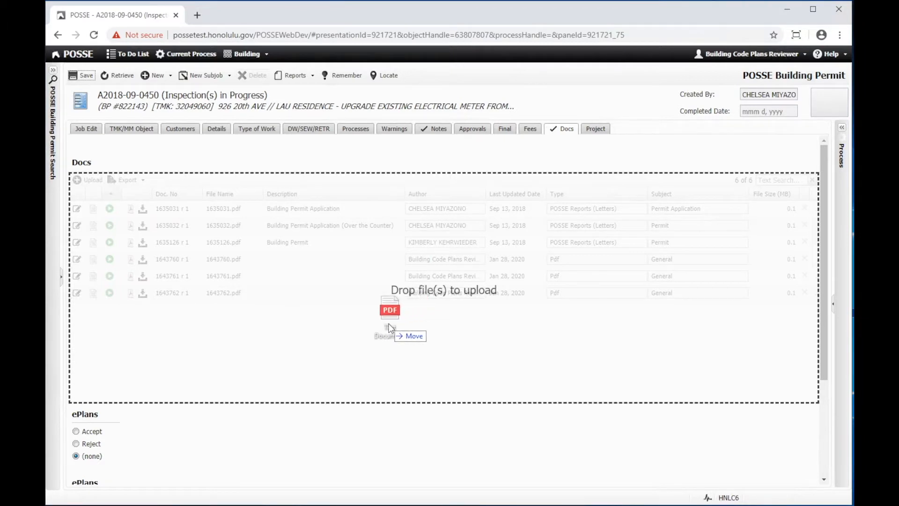
{"action": "left_click_drag", "start_coordinate": [390, 326], "coordinate": [388, 328]}
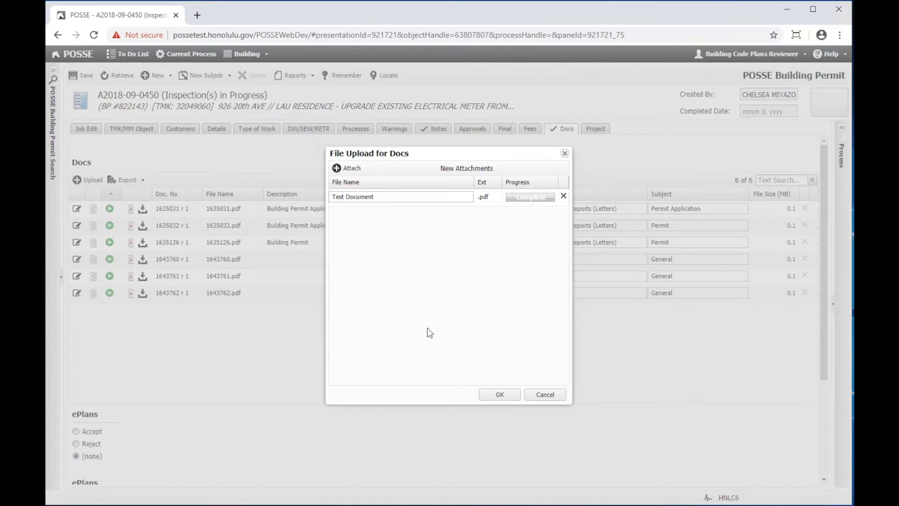
{"action": "left_click", "coordinate": [501, 394]}
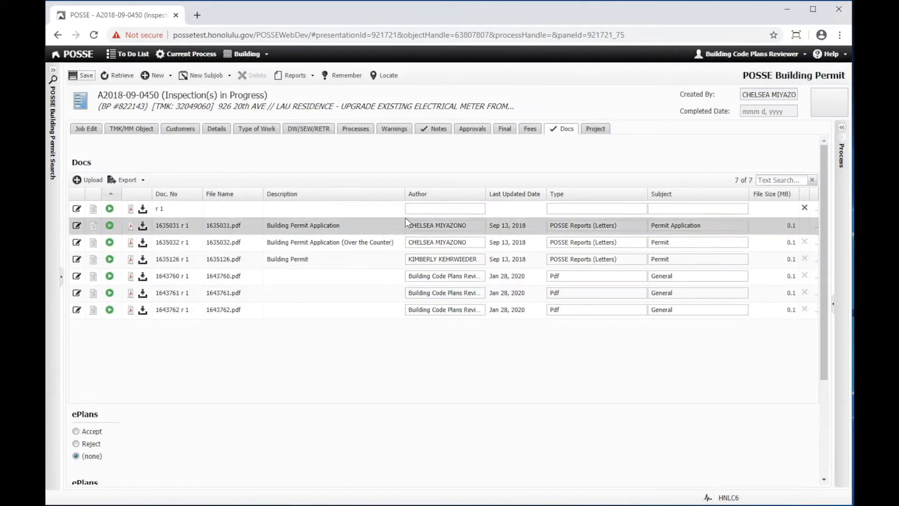
Step: Save 1643763.pdf as type Pdf, subject General, and move Last Updated Date before Author
{"action": "left_click", "coordinate": [641, 208]}
{"action": "left_click", "coordinate": [553, 343]}
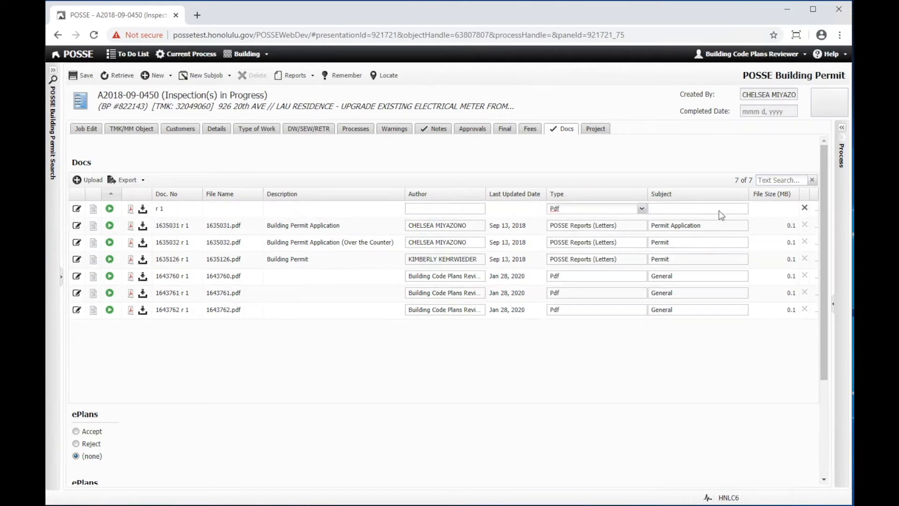
{"action": "left_click", "coordinate": [742, 209]}
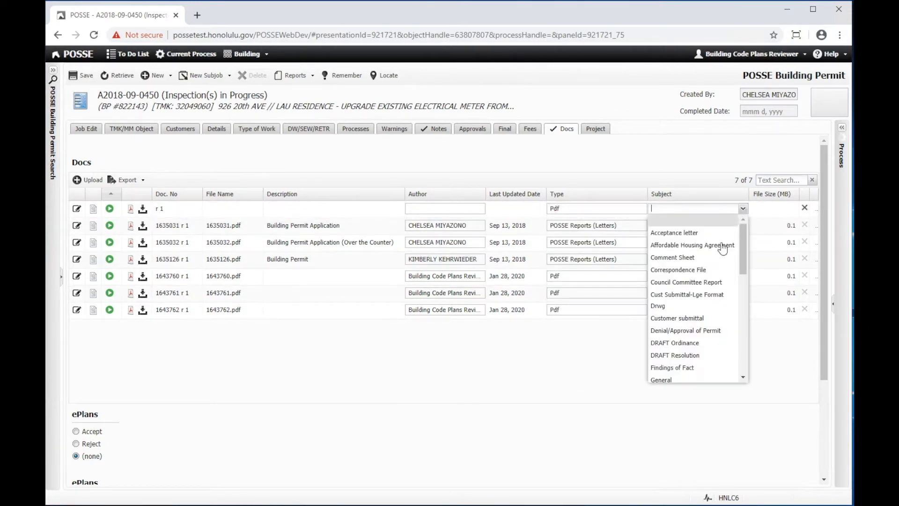
{"action": "left_click", "coordinate": [668, 380]}
{"action": "left_click", "coordinate": [80, 76]}
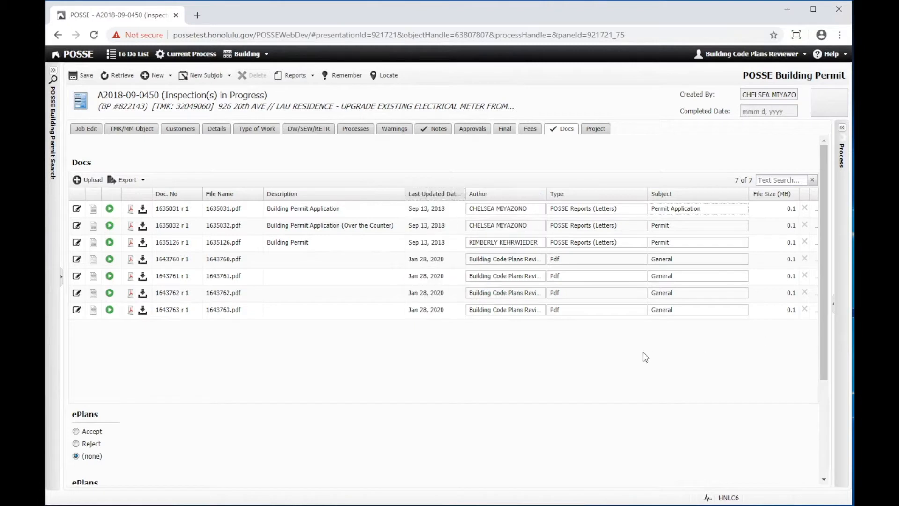
{"action": "left_click", "coordinate": [691, 209]}
Step: Drag the Author column header left so it sits before Doc. No
{"action": "left_click_drag", "start_coordinate": [494, 196], "coordinate": [151, 196]}
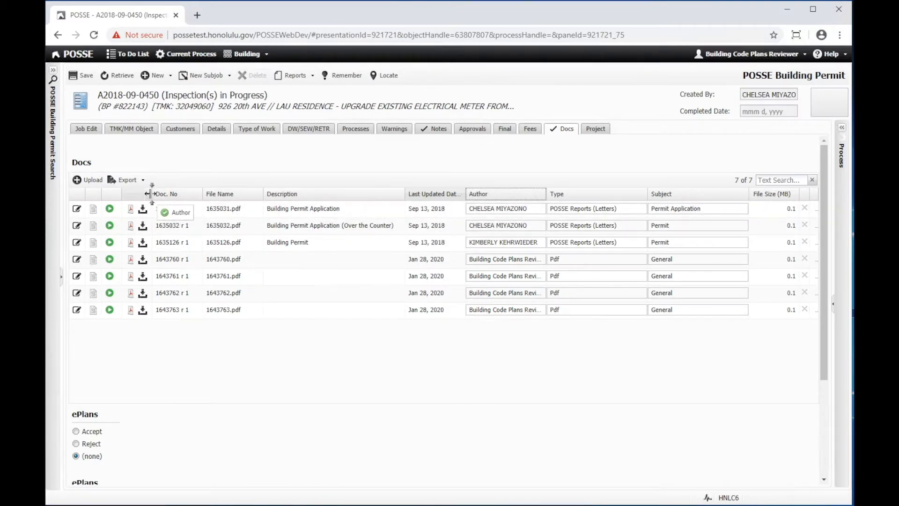
{"action": "left_click_drag", "start_coordinate": [150, 195], "coordinate": [151, 196]}
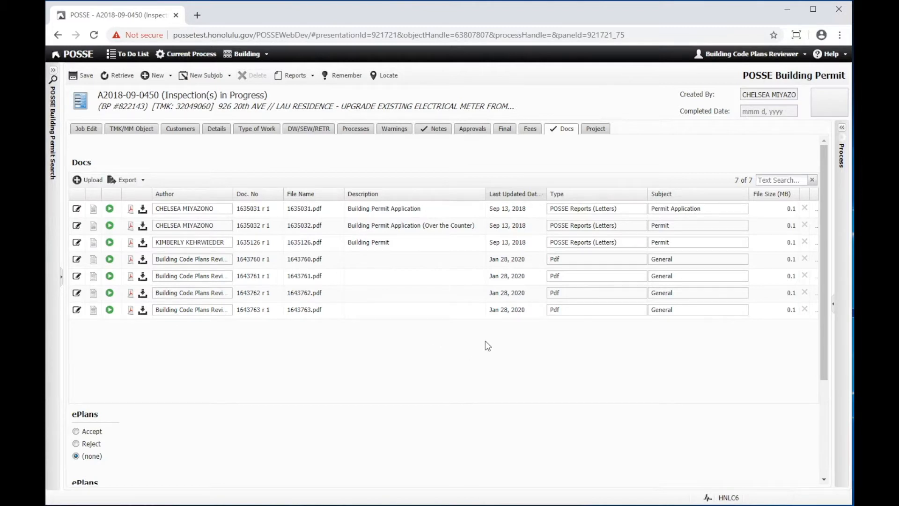
Step: Export the Docs list to Excel as Docs_2.xlsx and close the download bar
{"action": "left_click", "coordinate": [144, 181]}
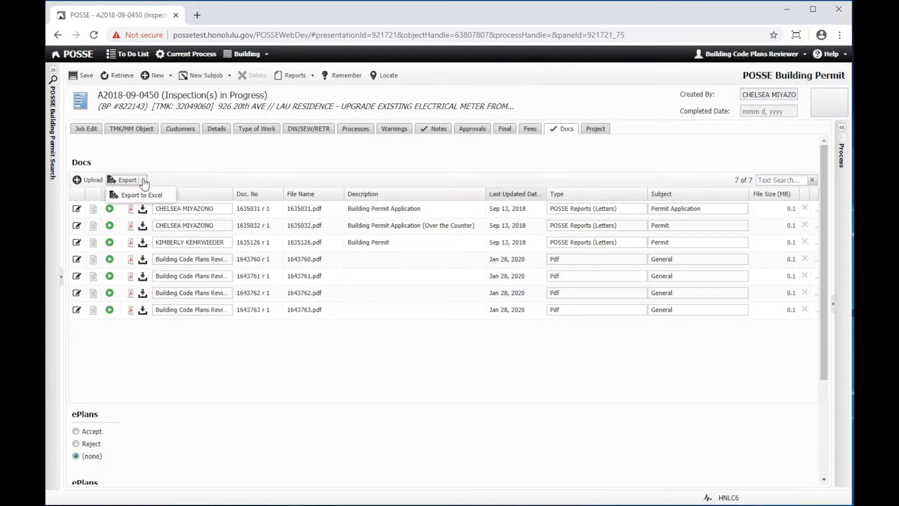
{"action": "left_click", "coordinate": [149, 195]}
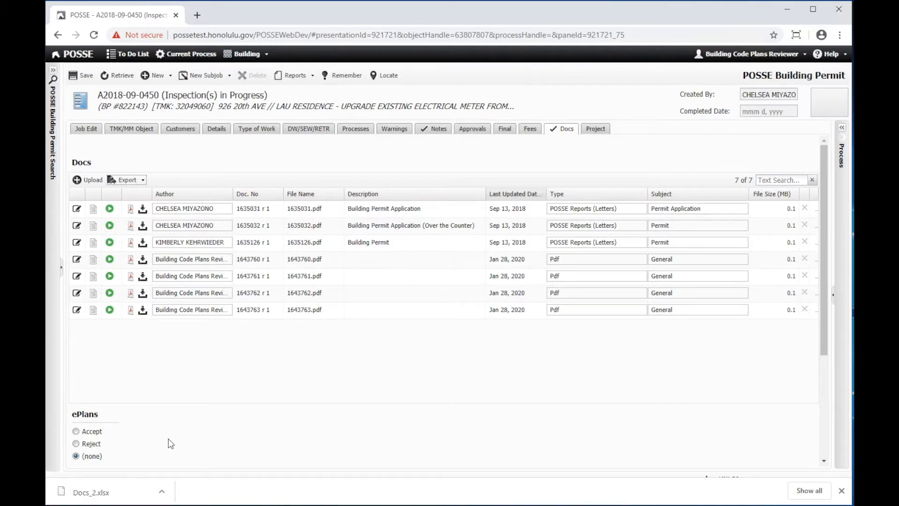
{"action": "left_click", "coordinate": [841, 491]}
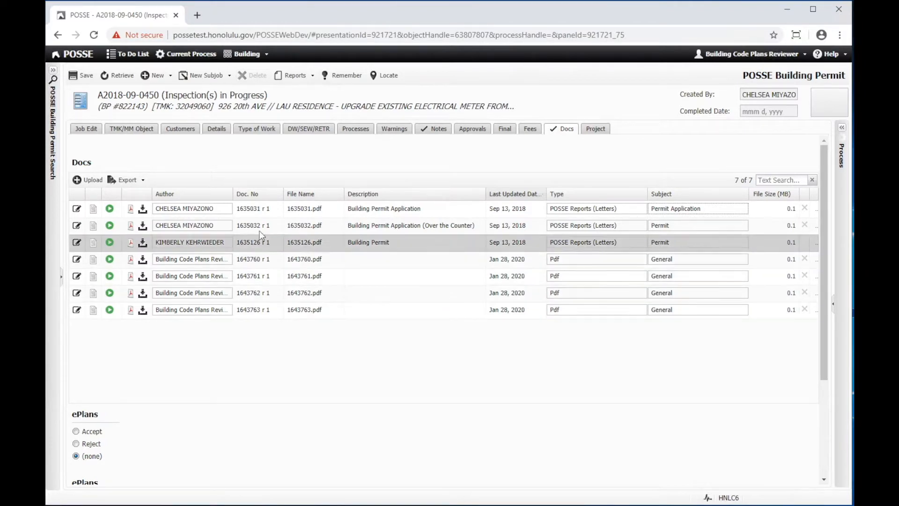
Step: Sort the Docs list by Author, then Doc. No, then File Name descending
{"action": "left_click", "coordinate": [213, 195]}
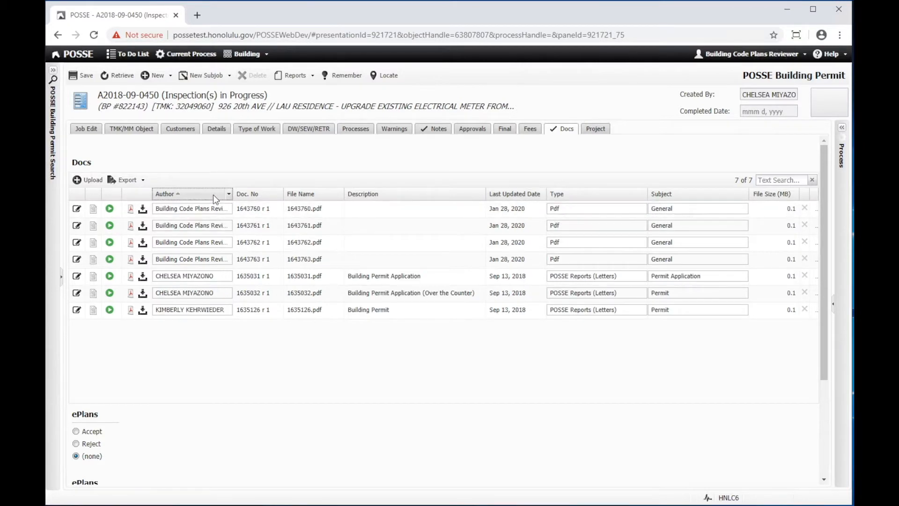
{"action": "left_click", "coordinate": [257, 195]}
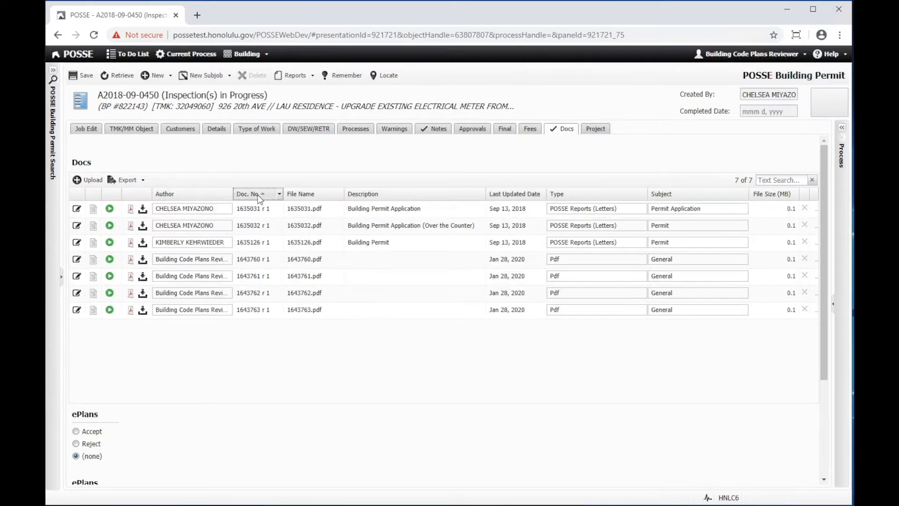
{"action": "left_click", "coordinate": [314, 195]}
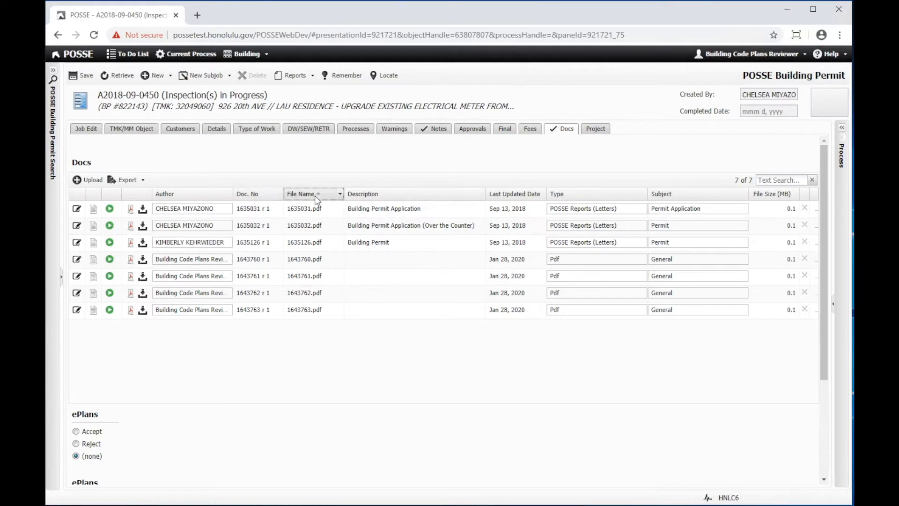
{"action": "left_click", "coordinate": [316, 195]}
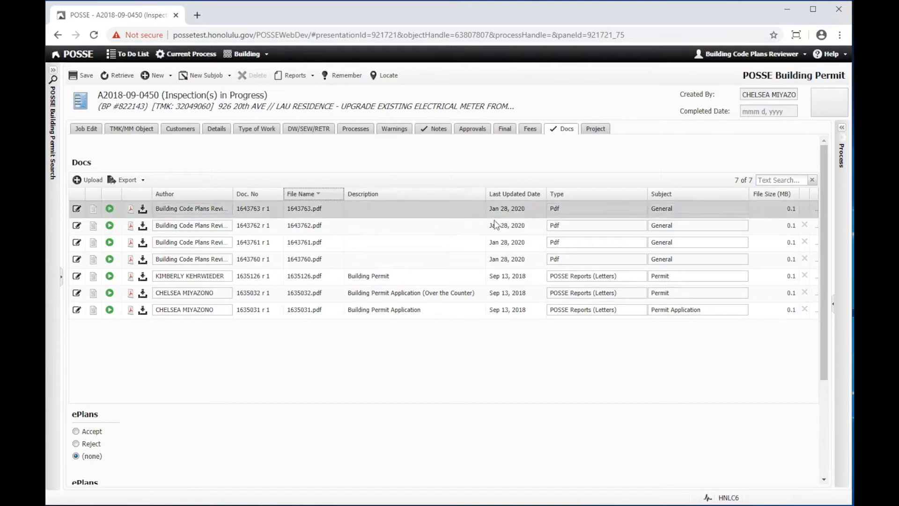
{"action": "left_click", "coordinate": [774, 179]}
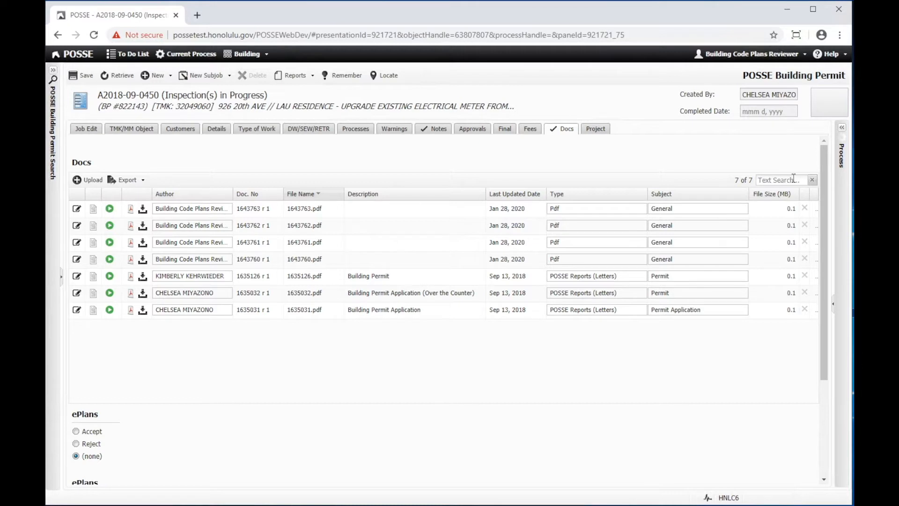
{"action": "type", "text": "appli"}
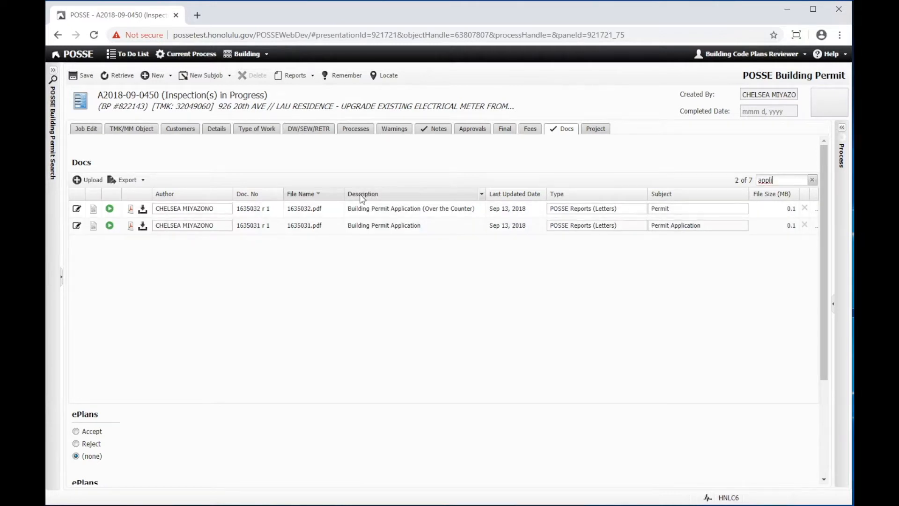
{"action": "left_click", "coordinate": [417, 223]}
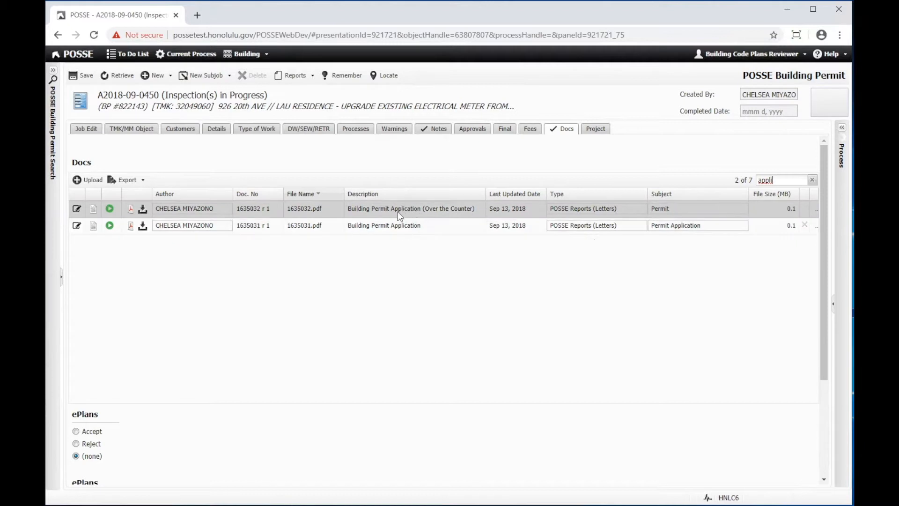
{"action": "left_click", "coordinate": [400, 215]}
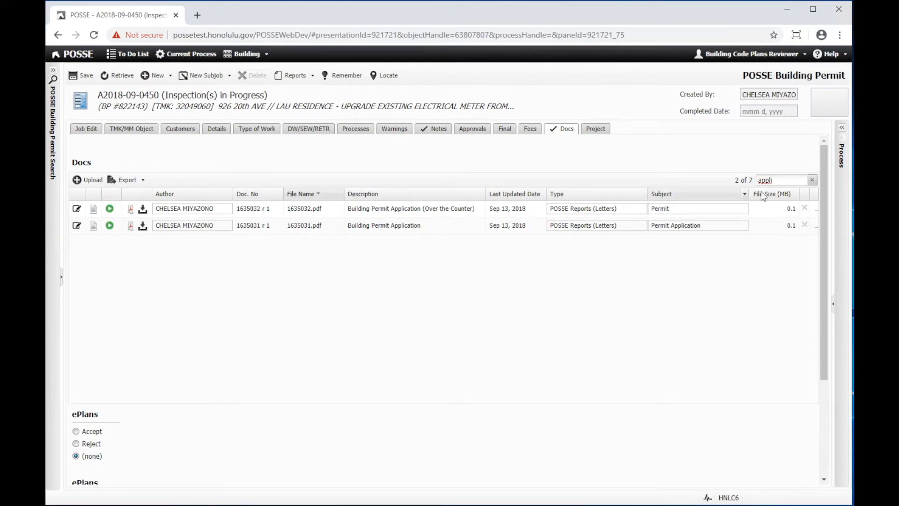
{"action": "left_click", "coordinate": [813, 181]}
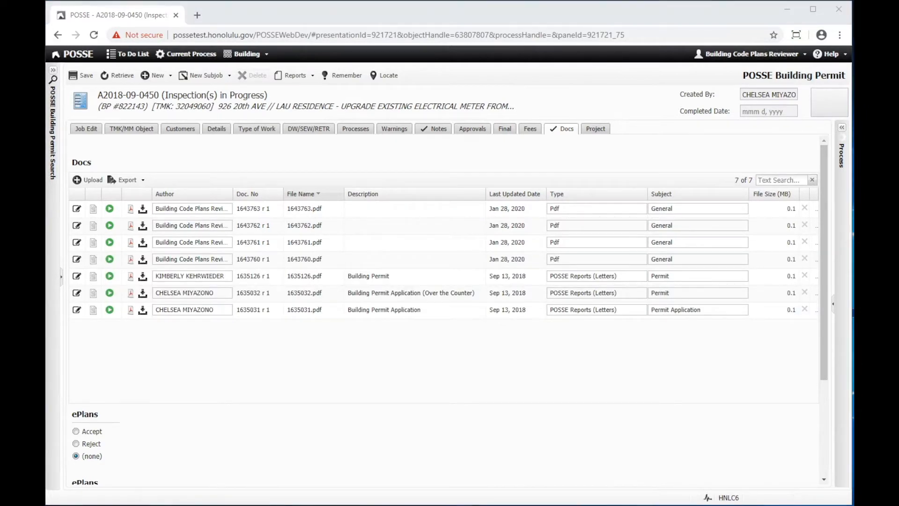
{"action": "left_click", "coordinate": [673, 392]}
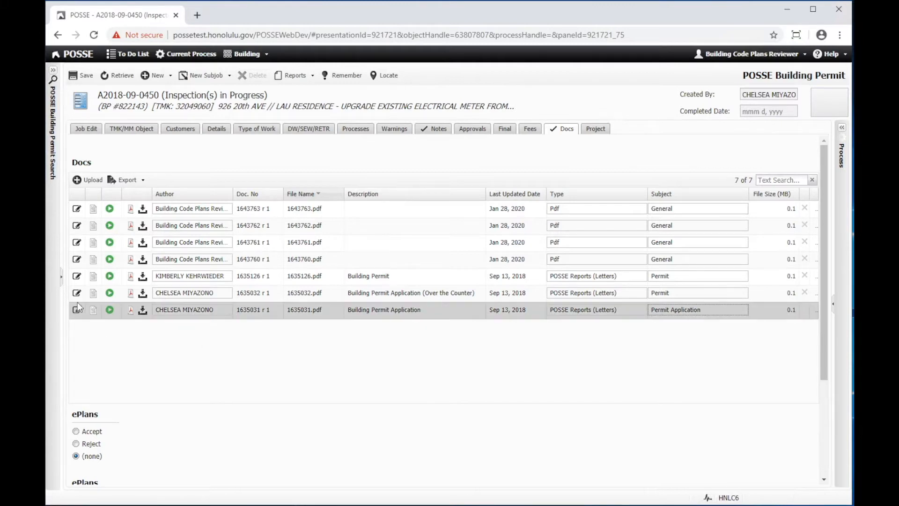
Step: Append TEST to document 1635126's description, making it Building Permit TEST
{"action": "left_click", "coordinate": [76, 277]}
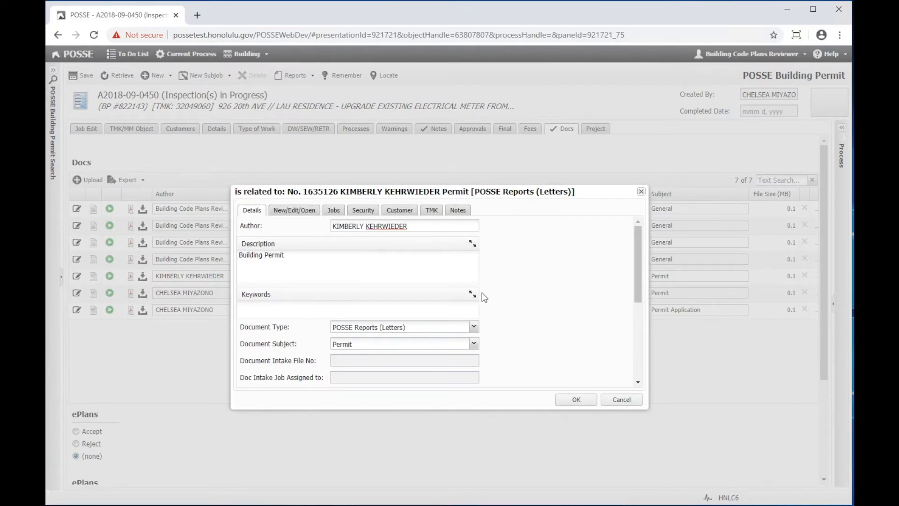
{"action": "left_click_drag", "start_coordinate": [413, 226], "coordinate": [366, 226]}
{"action": "triple_click", "coordinate": [359, 264]}
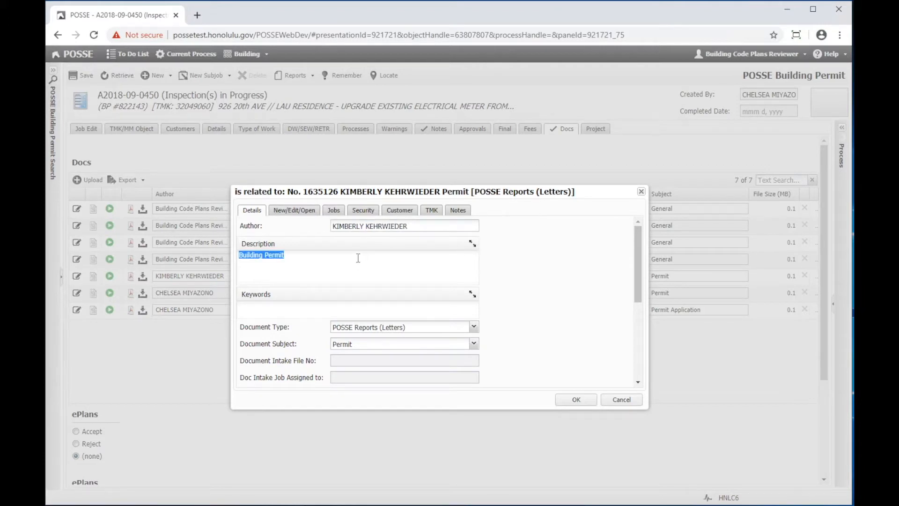
{"action": "left_click", "coordinate": [312, 255]}
{"action": "type", "text": "TEST"}
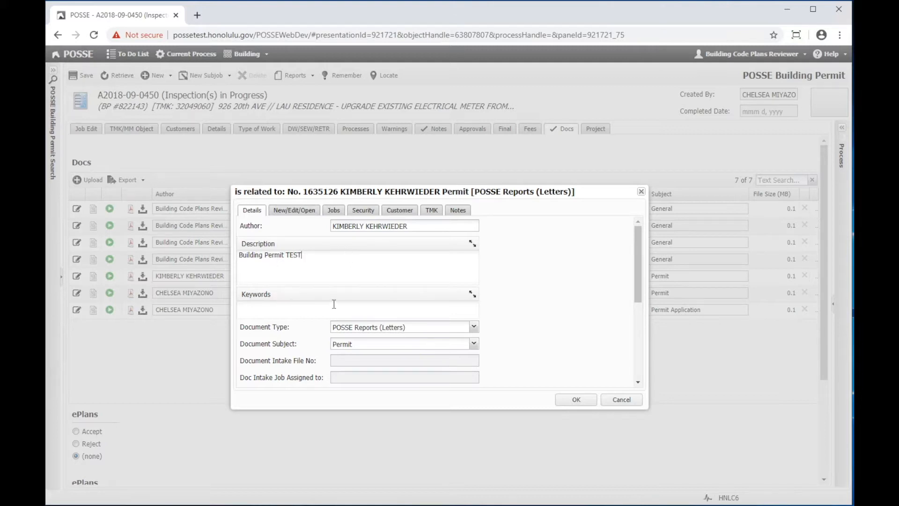
Step: Enlarge the document dialog and show its New/Edit/Open file revisions list
{"action": "scroll", "coordinate": [333, 308], "scroll_direction": "down", "scroll_amount": 3}
{"action": "scroll", "coordinate": [344, 321], "scroll_direction": "up", "scroll_amount": 3}
{"action": "left_click_drag", "start_coordinate": [457, 408], "coordinate": [456, 432]}
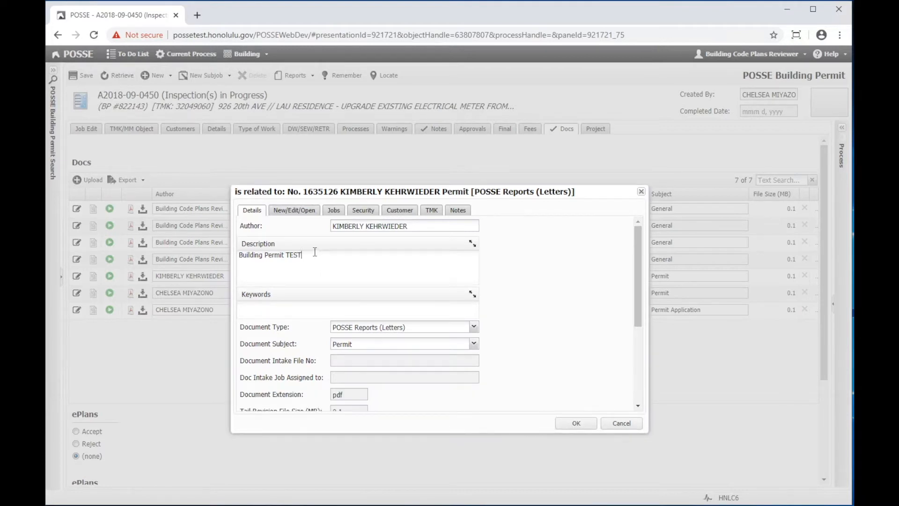
{"action": "left_click", "coordinate": [295, 211]}
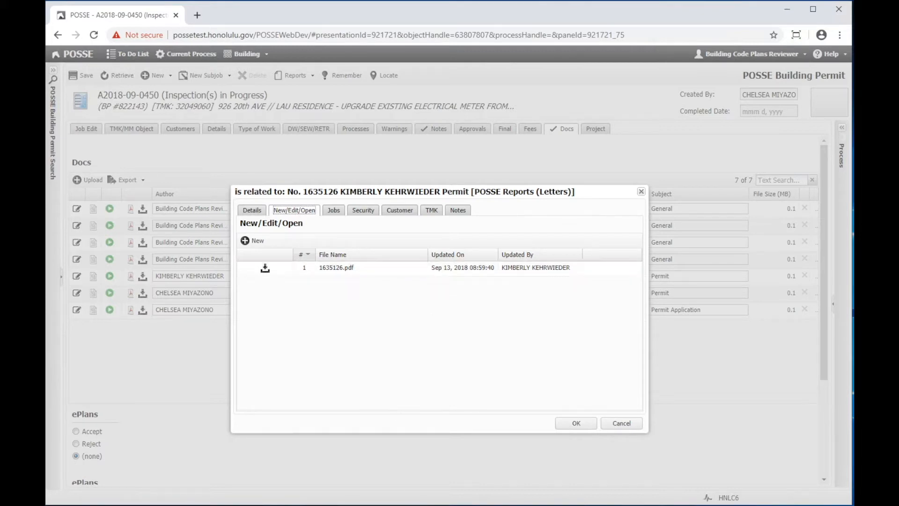
{"action": "left_click_drag", "start_coordinate": [449, 503], "coordinate": [383, 337]}
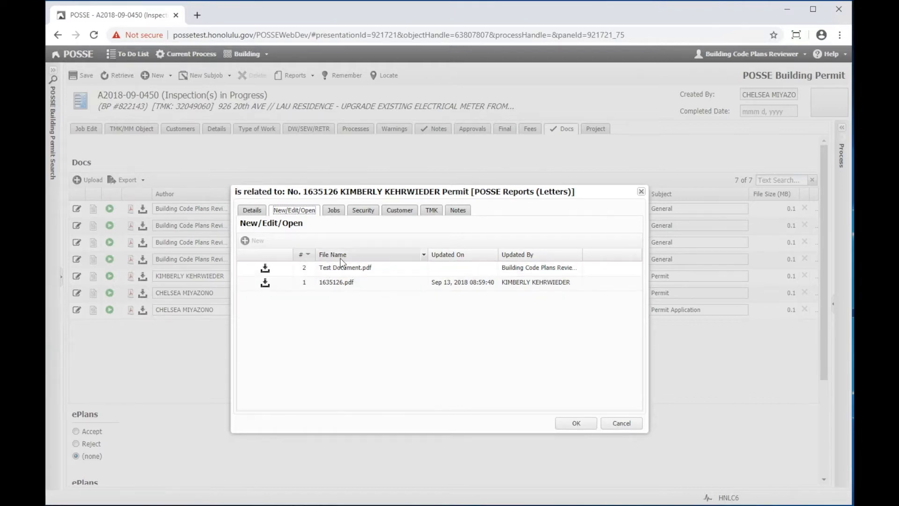
{"action": "left_click", "coordinate": [335, 211]}
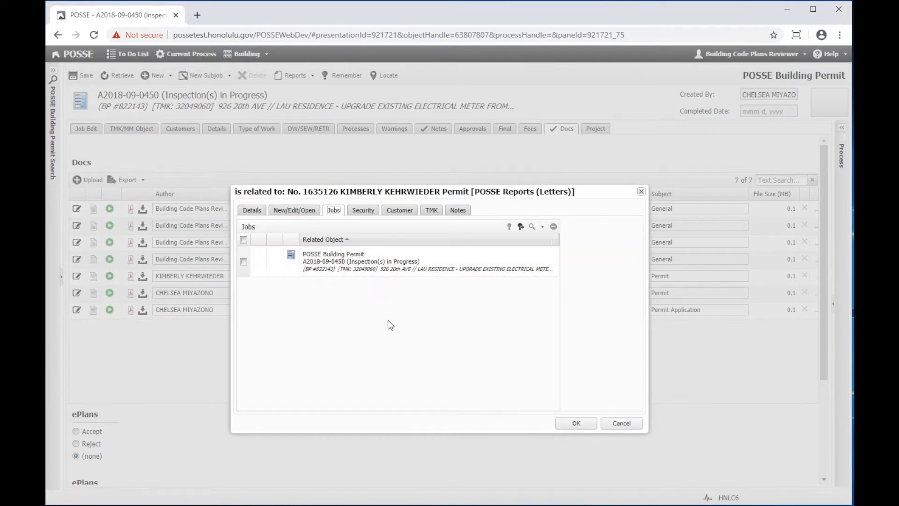
Step: On the Security tab, enable Override Default Security and list the addable security entry types
{"action": "left_click", "coordinate": [364, 211]}
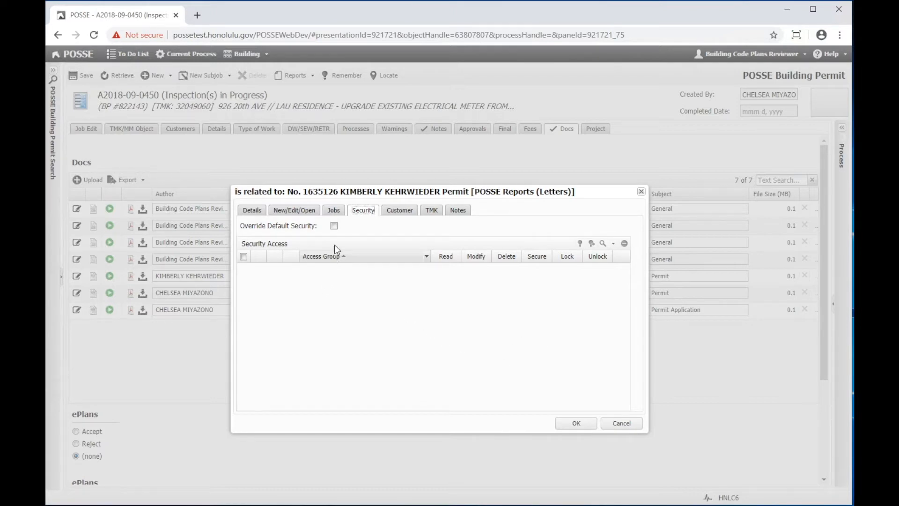
{"action": "left_click", "coordinate": [334, 226]}
{"action": "left_click", "coordinate": [613, 244]}
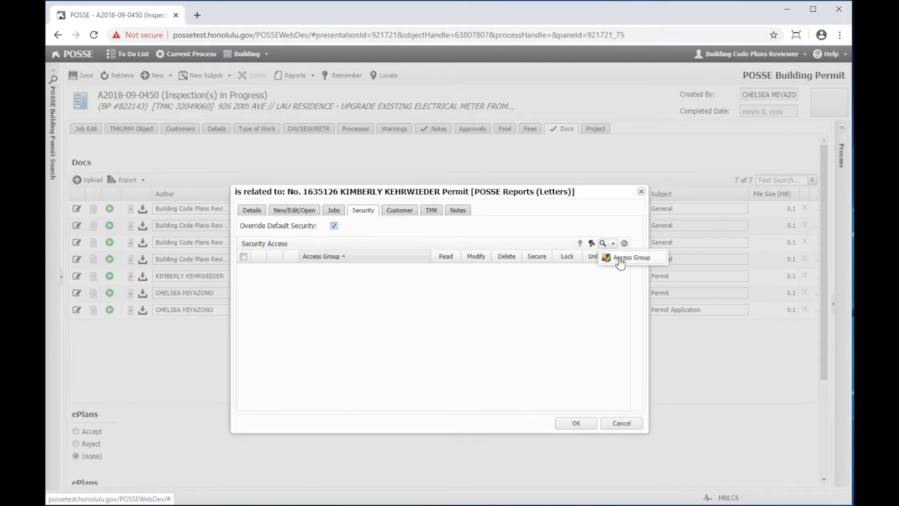
Step: Search 'building division' and add the Building Division Users (Modify) access group
{"action": "left_click", "coordinate": [619, 259]}
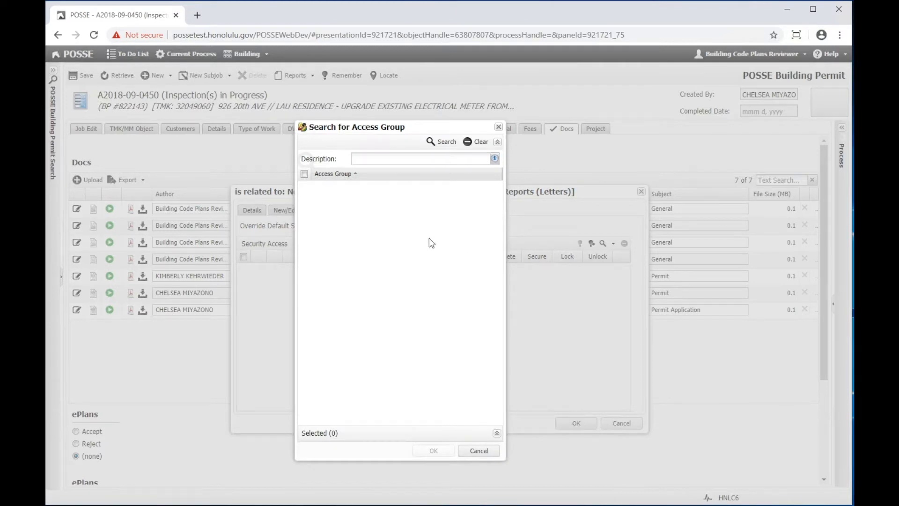
{"action": "type", "text": "building division"}
{"action": "key", "text": "Return"}
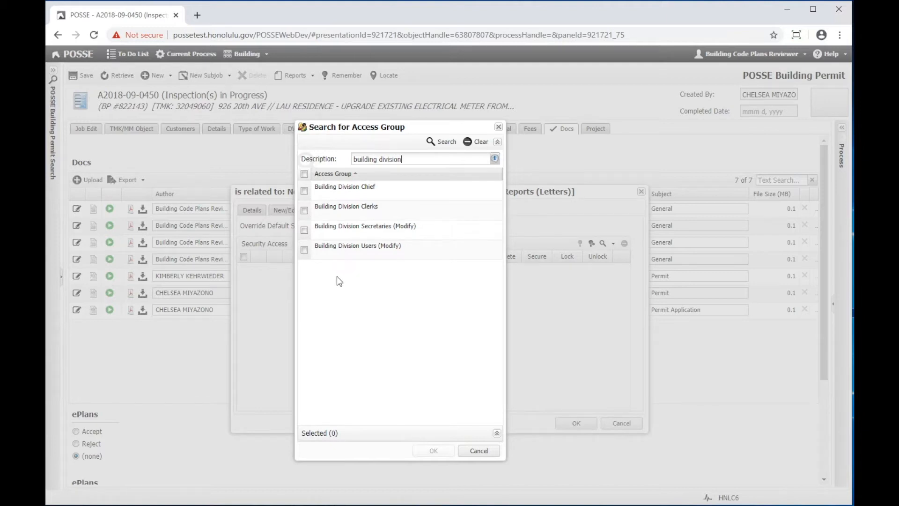
{"action": "left_click", "coordinate": [305, 249]}
{"action": "left_click", "coordinate": [432, 451]}
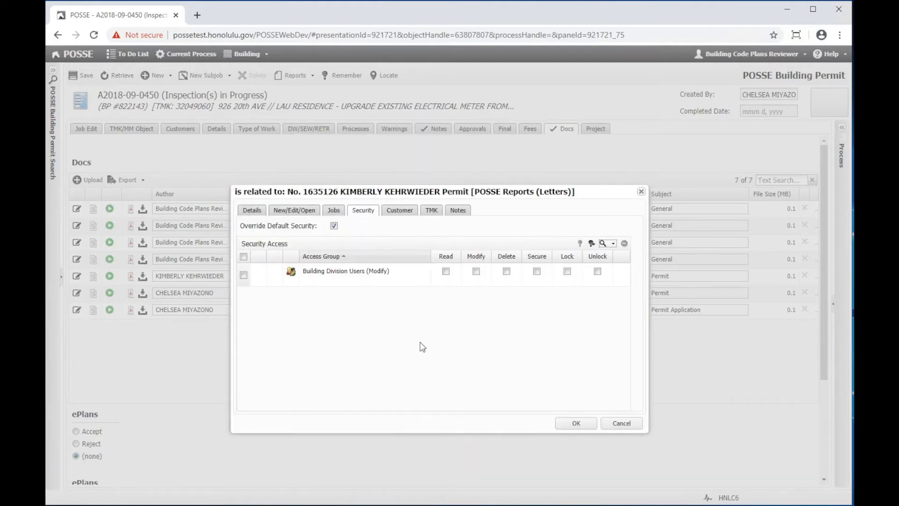
Step: Grant the group Read, Modify, Delete, Secure, Lock and Unlock permissions, then review the Customer tab
{"action": "left_click", "coordinate": [446, 271]}
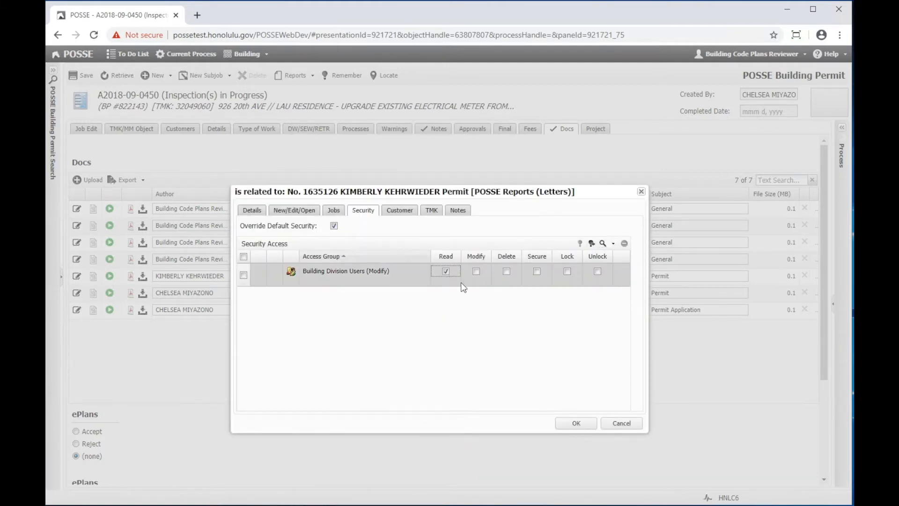
{"action": "left_click", "coordinate": [476, 275]}
{"action": "left_click", "coordinate": [506, 271]}
{"action": "left_click", "coordinate": [537, 270]}
{"action": "left_click", "coordinate": [568, 271]}
{"action": "left_click", "coordinate": [597, 272]}
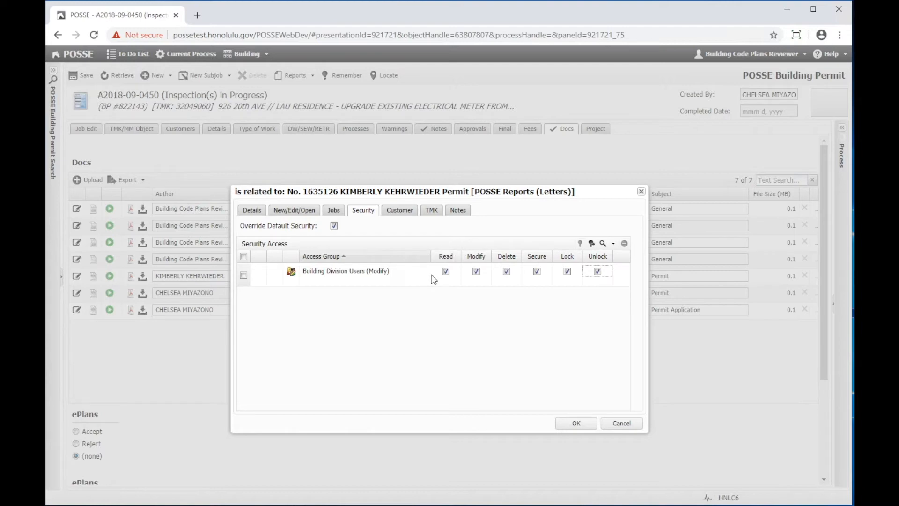
{"action": "left_click", "coordinate": [397, 212]}
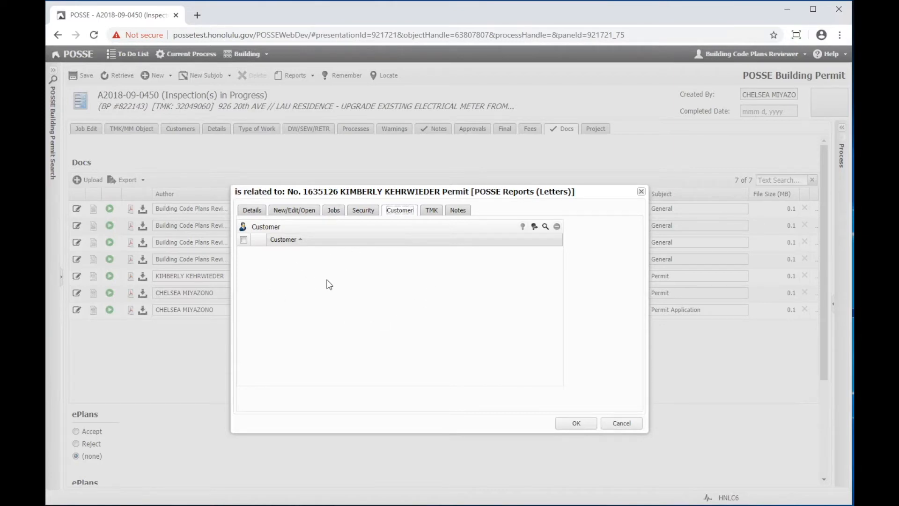
Step: Check the TMK tab, add a general comment note 'test', and apply the document changes
{"action": "left_click", "coordinate": [431, 215]}
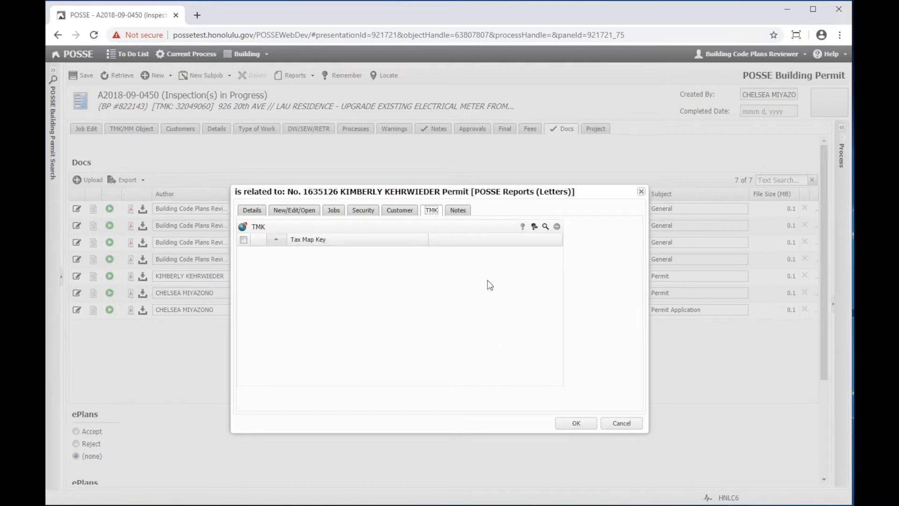
{"action": "left_click", "coordinate": [459, 212]}
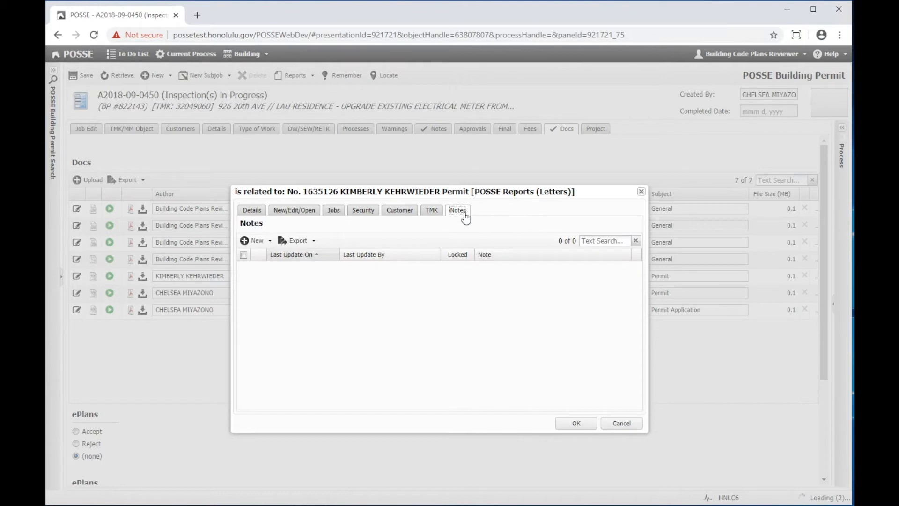
{"action": "left_click", "coordinate": [258, 241]}
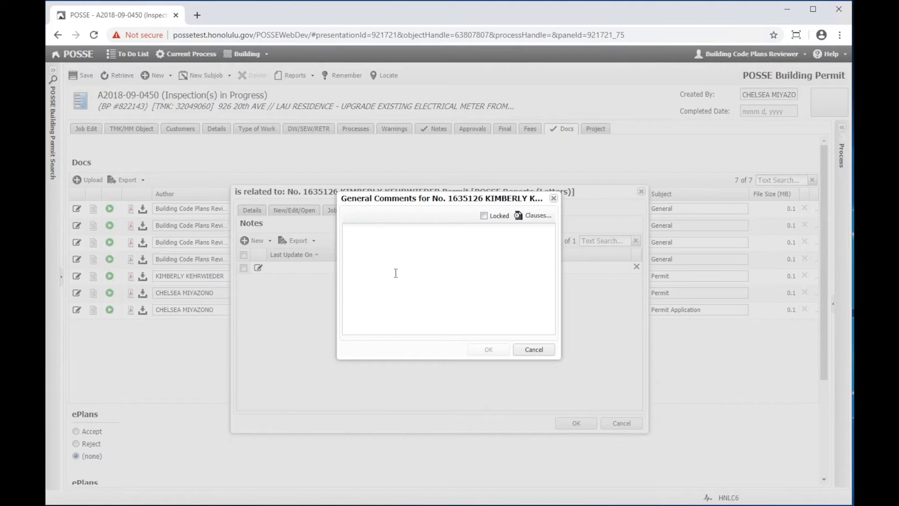
{"action": "type", "text": "test"}
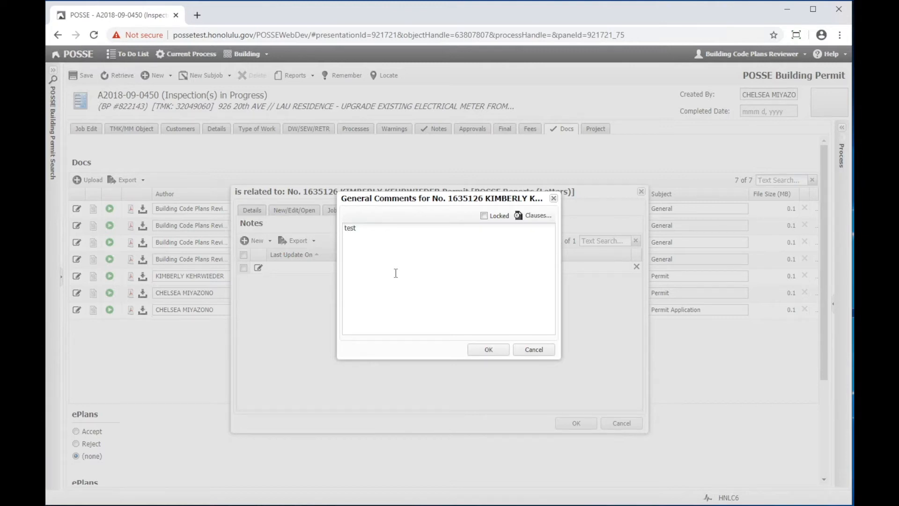
{"action": "left_click", "coordinate": [488, 350]}
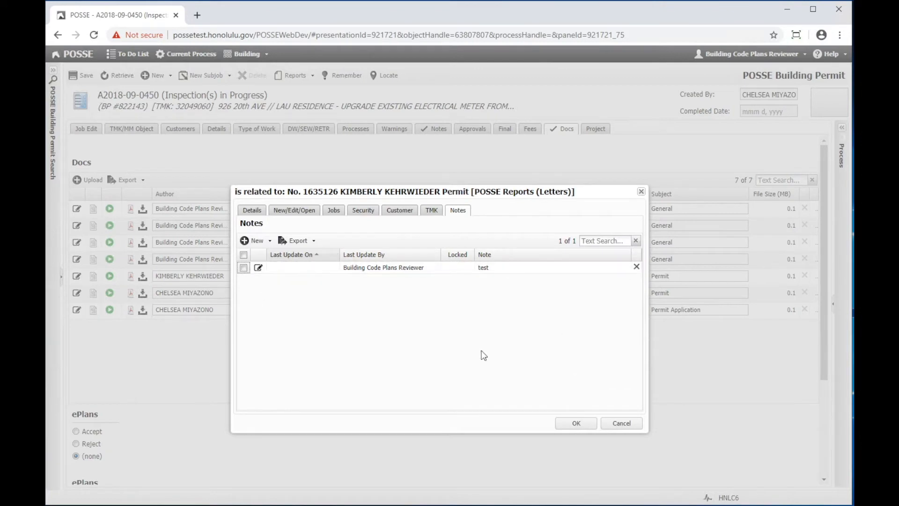
{"action": "left_click", "coordinate": [576, 423]}
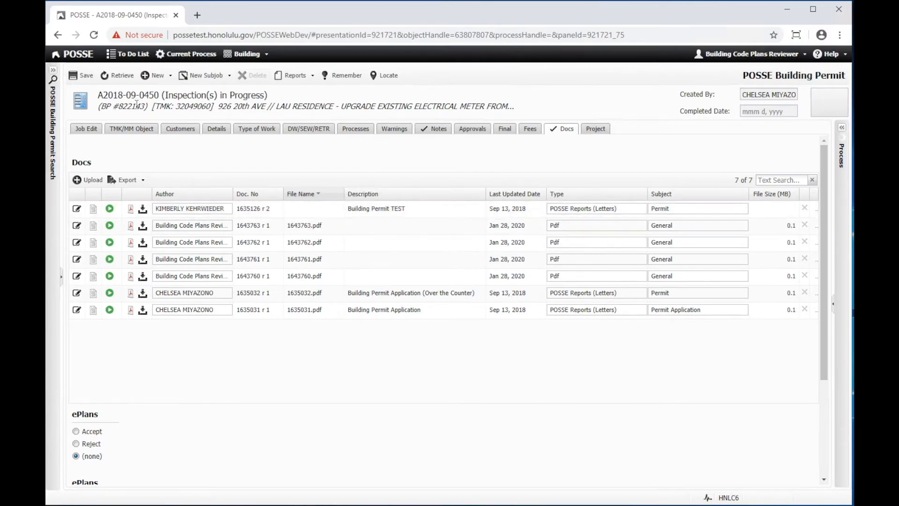
Step: Save the permit, then open document 1643763 in its own tab, review it, and close it
{"action": "left_click", "coordinate": [86, 79]}
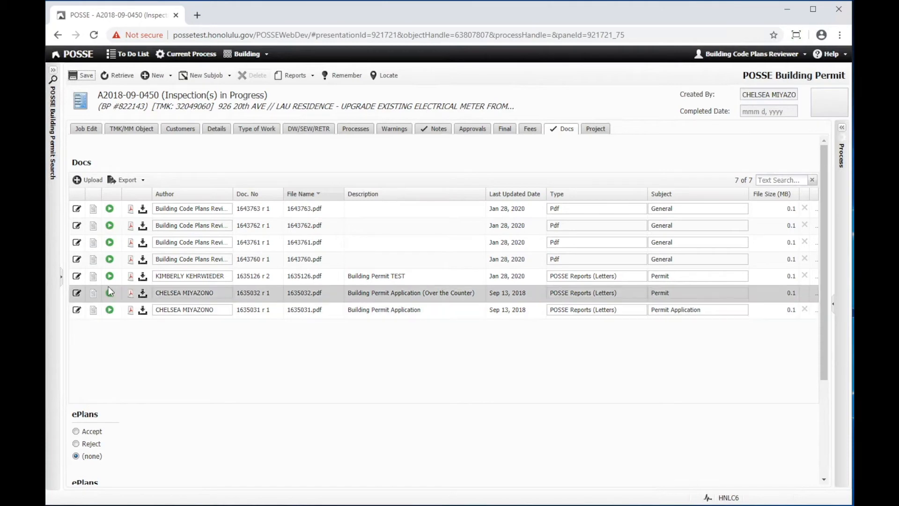
{"action": "left_click", "coordinate": [109, 209]}
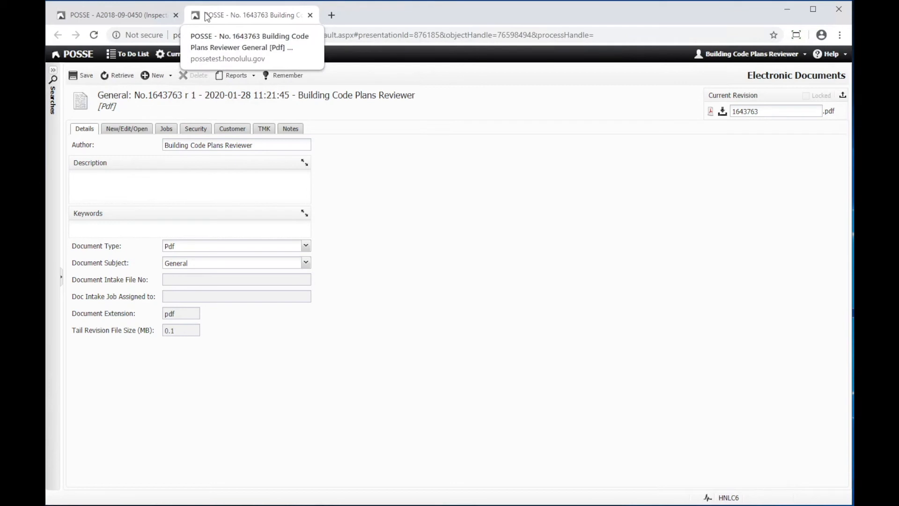
{"action": "left_click", "coordinate": [141, 16]}
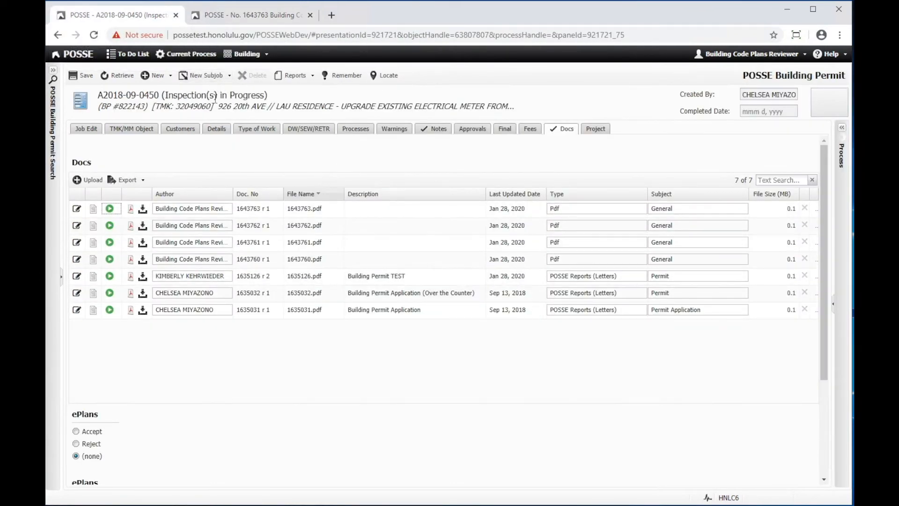
{"action": "left_click", "coordinate": [234, 19]}
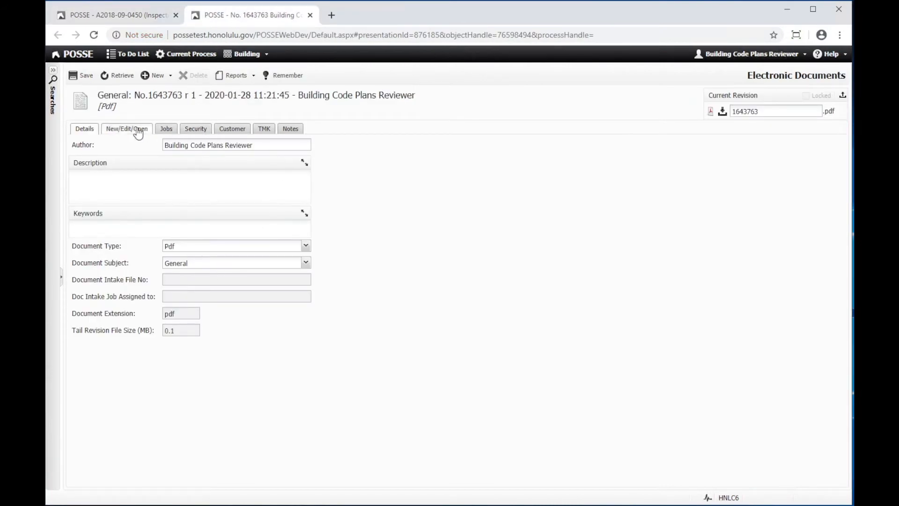
{"action": "left_click", "coordinate": [309, 16]}
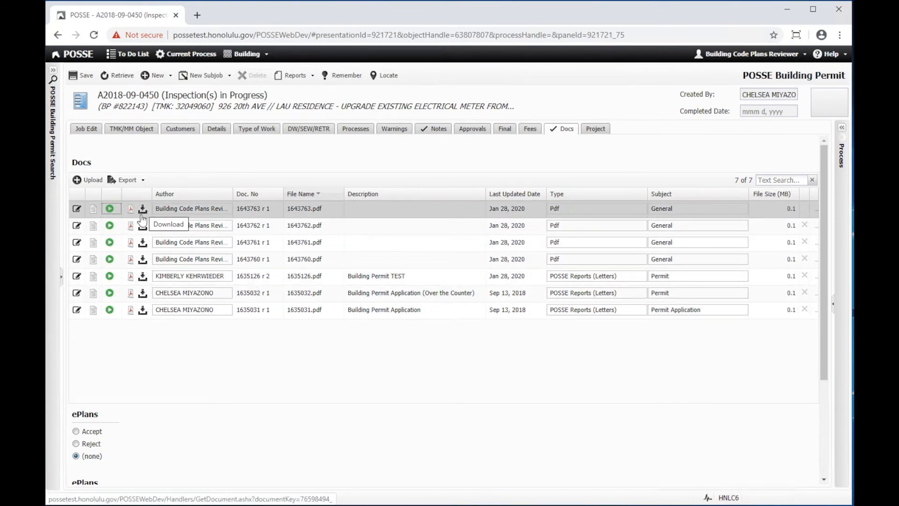
Step: Download 1635032.pdf, the Over the Counter building permit application
{"action": "left_click", "coordinate": [143, 295]}
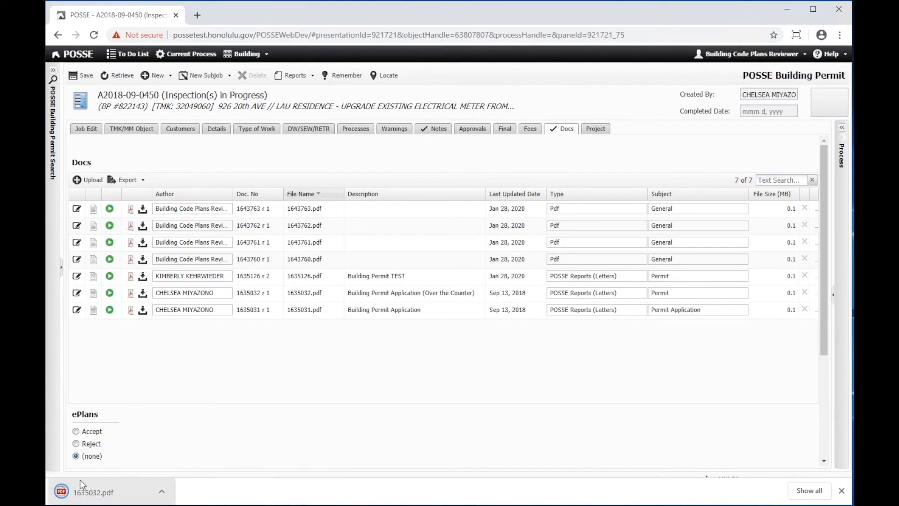
{"action": "left_click", "coordinate": [97, 497]}
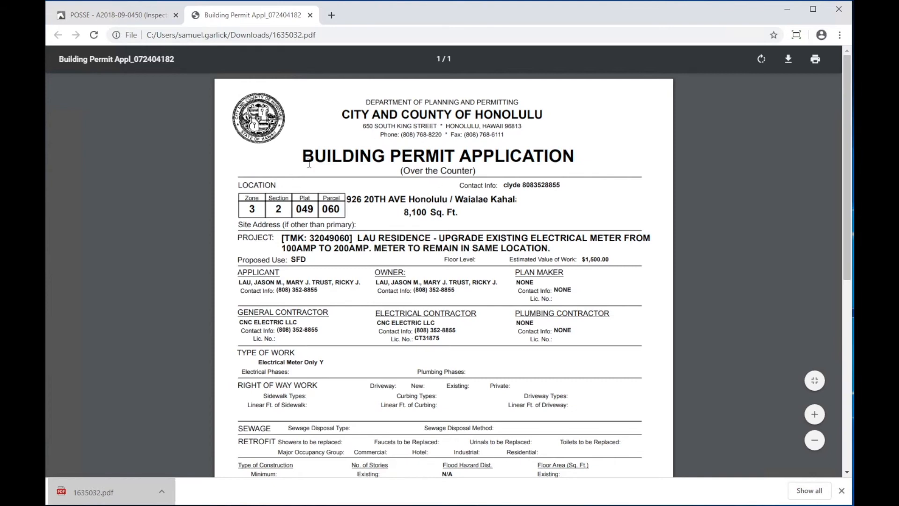
{"action": "scroll", "coordinate": [480, 335], "scroll_direction": "down", "scroll_amount": 3}
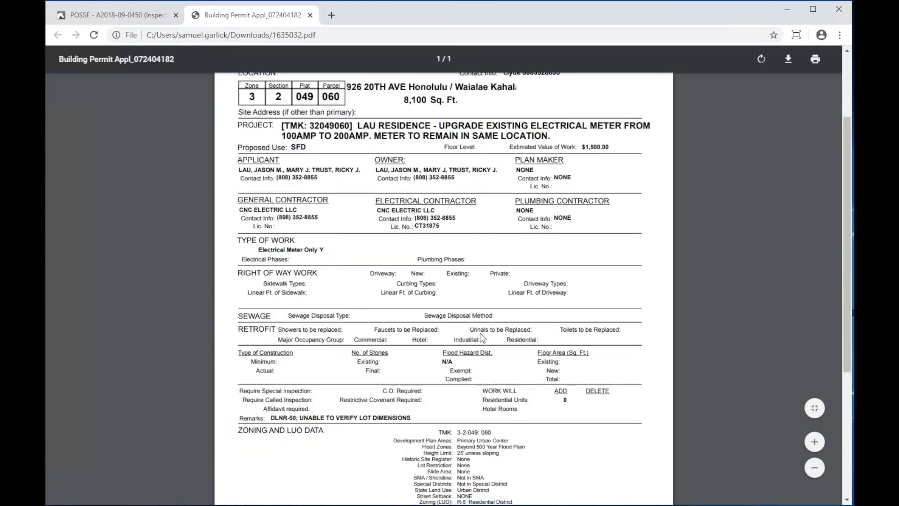
{"action": "scroll", "coordinate": [479, 332], "scroll_direction": "down", "scroll_amount": 2}
{"action": "scroll", "coordinate": [482, 333], "scroll_direction": "up", "scroll_amount": 5}
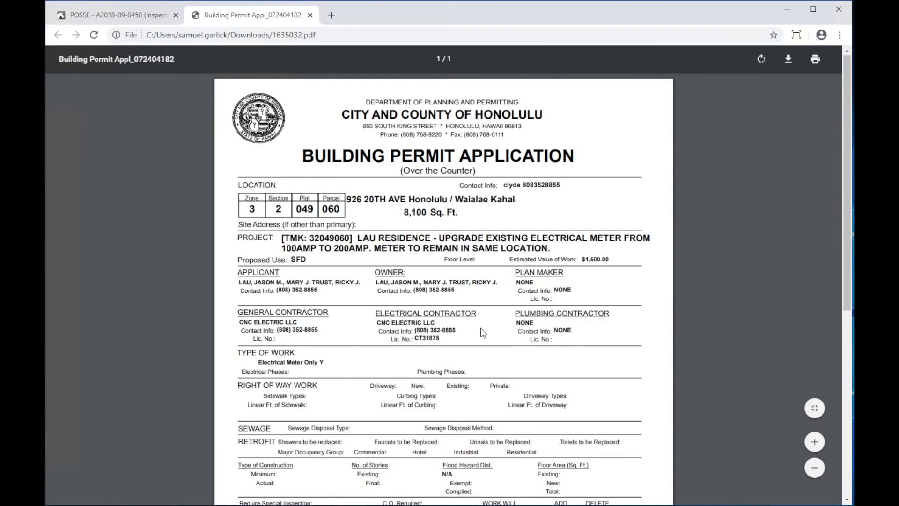
{"action": "left_click", "coordinate": [310, 16]}
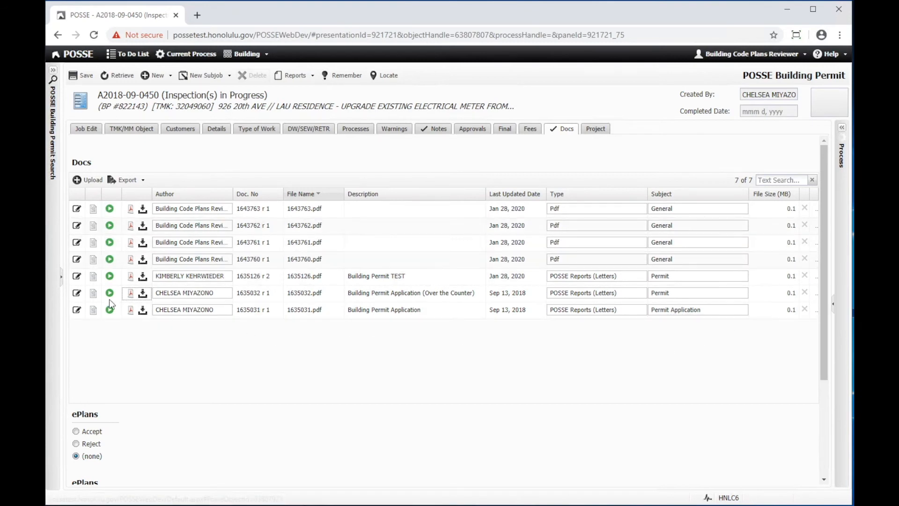
{"action": "left_click", "coordinate": [110, 276]}
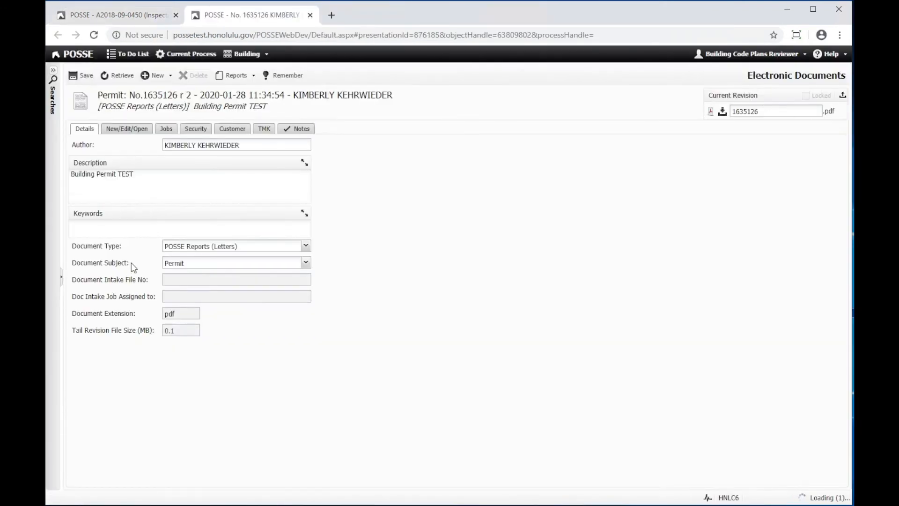
{"action": "left_click", "coordinate": [166, 131]}
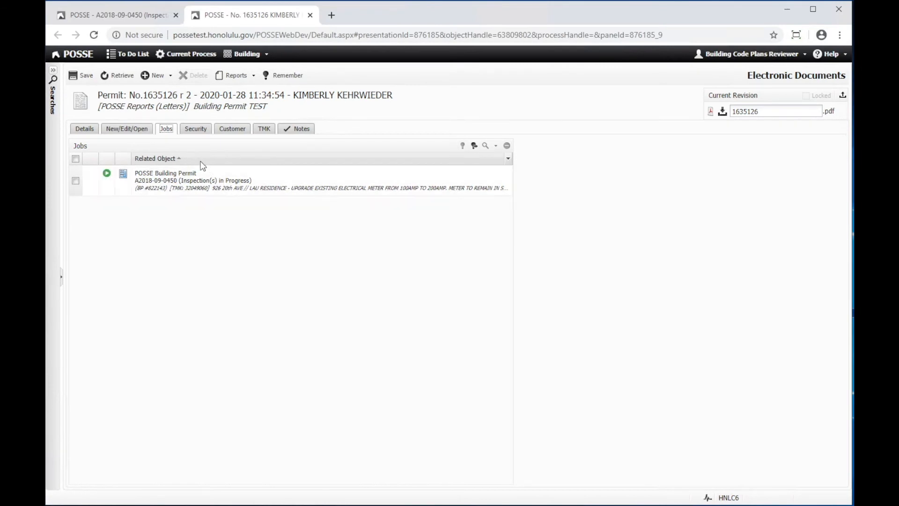
{"action": "left_click", "coordinate": [76, 181]}
{"action": "left_click", "coordinate": [507, 146]}
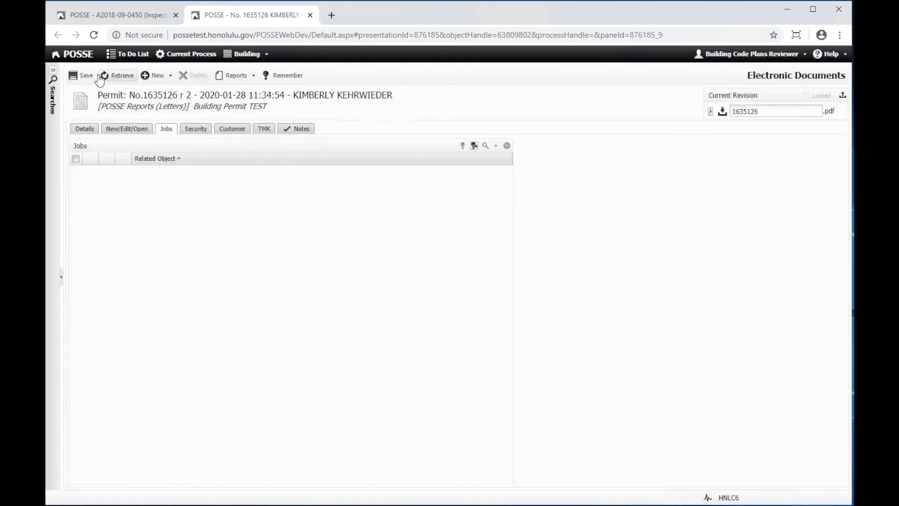
{"action": "left_click", "coordinate": [81, 76]}
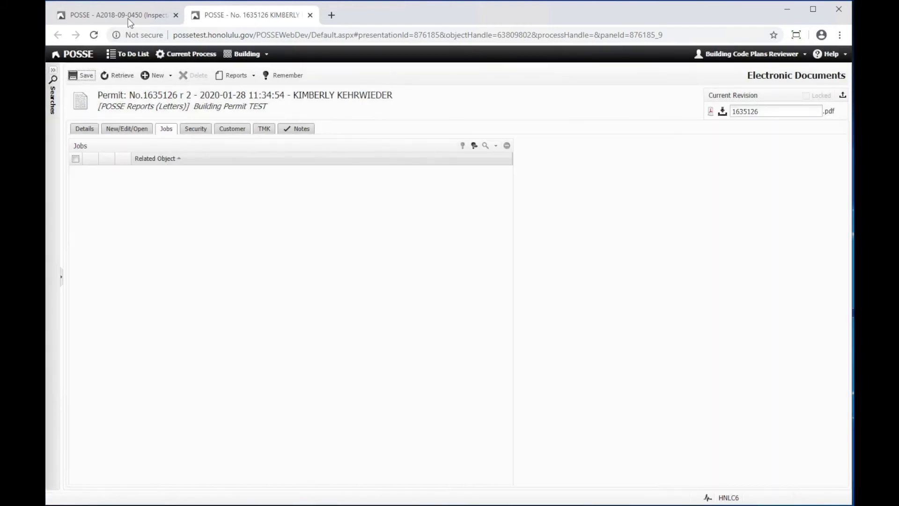
{"action": "left_click", "coordinate": [127, 19]}
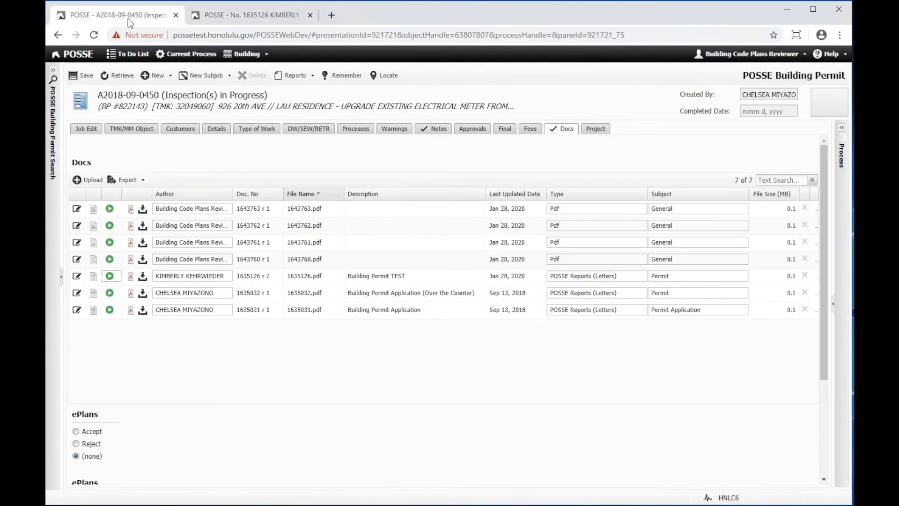
Step: Retrieve the Docs list to confirm the TEST letter is gone, then open 1643763.docx
{"action": "left_click", "coordinate": [121, 76]}
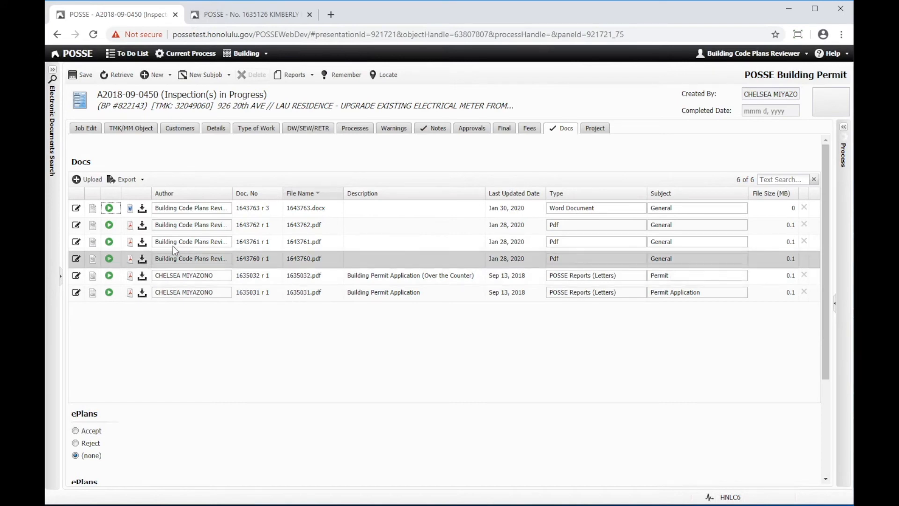
{"action": "left_click", "coordinate": [109, 209]}
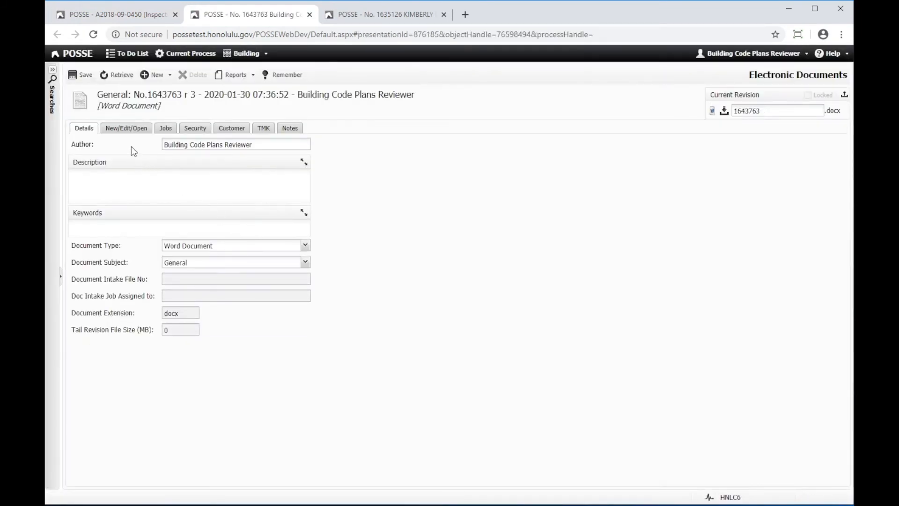
Step: Download revision 3, 1643763.docx, from the Word document's revision list and open the download's options
{"action": "left_click", "coordinate": [120, 134]}
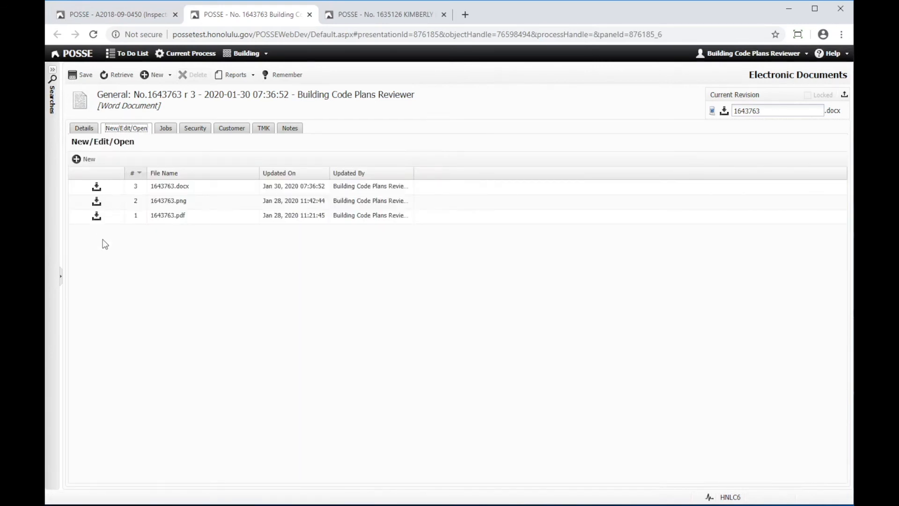
{"action": "left_click", "coordinate": [97, 189]}
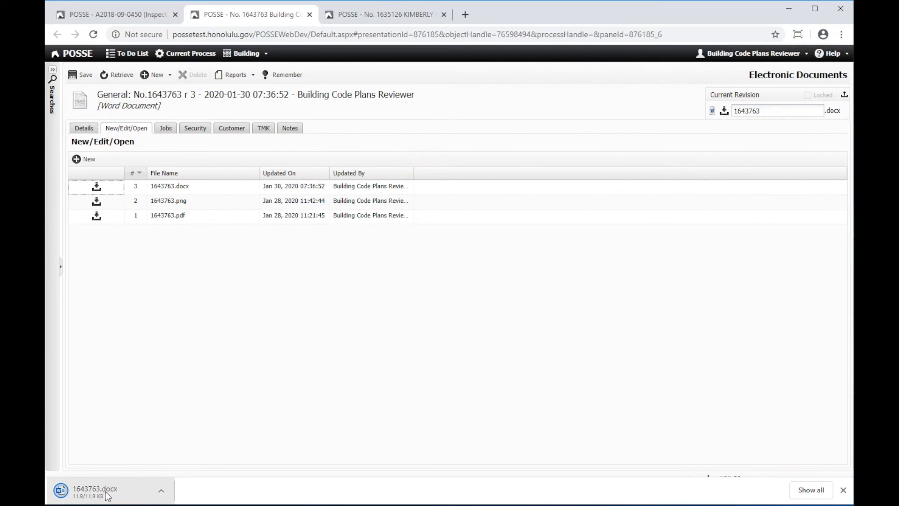
{"action": "left_click", "coordinate": [162, 492]}
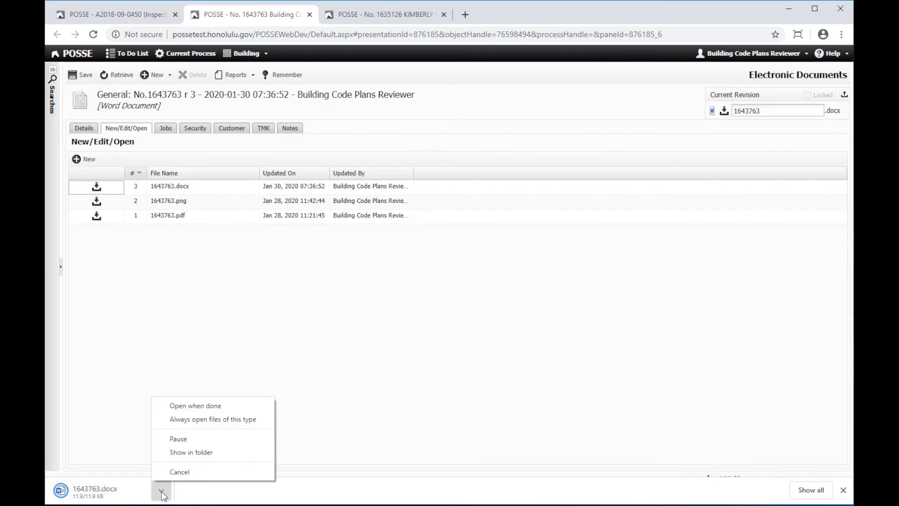
Step: Open the downloaded 1643763 file in Word from the Downloads folder
{"action": "left_click", "coordinate": [192, 453]}
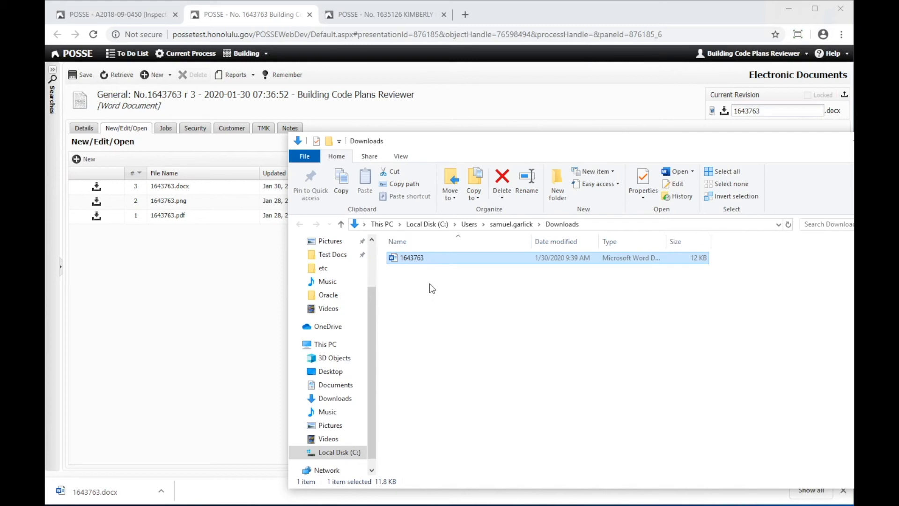
{"action": "double_click", "coordinate": [415, 258]}
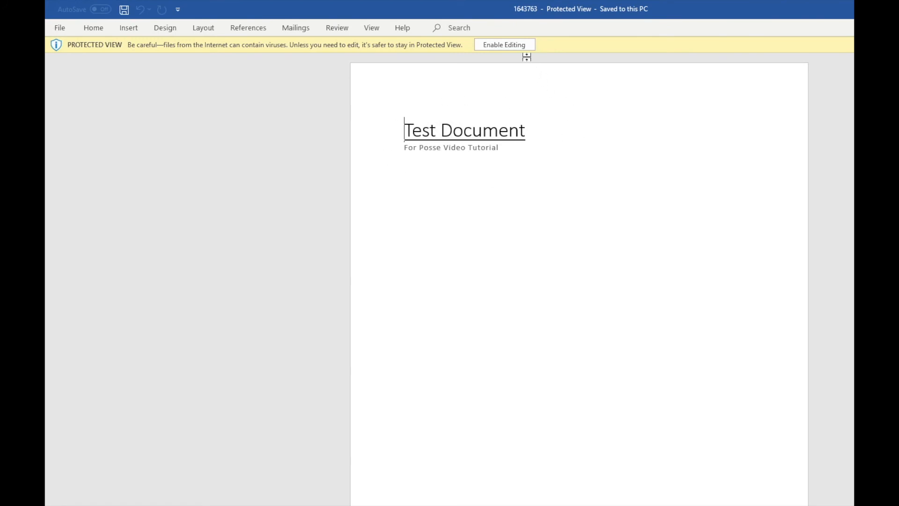
Step: Enable editing and add a new line 'Test for video' below the subtitle
{"action": "left_click", "coordinate": [520, 44]}
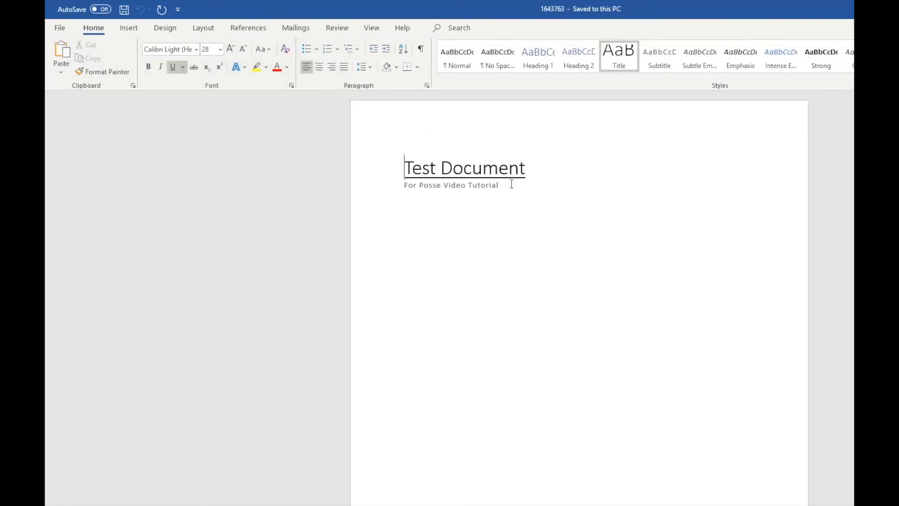
{"action": "left_click", "coordinate": [511, 183]}
{"action": "key", "text": "Return"}
{"action": "type", "text": "Test for video"}
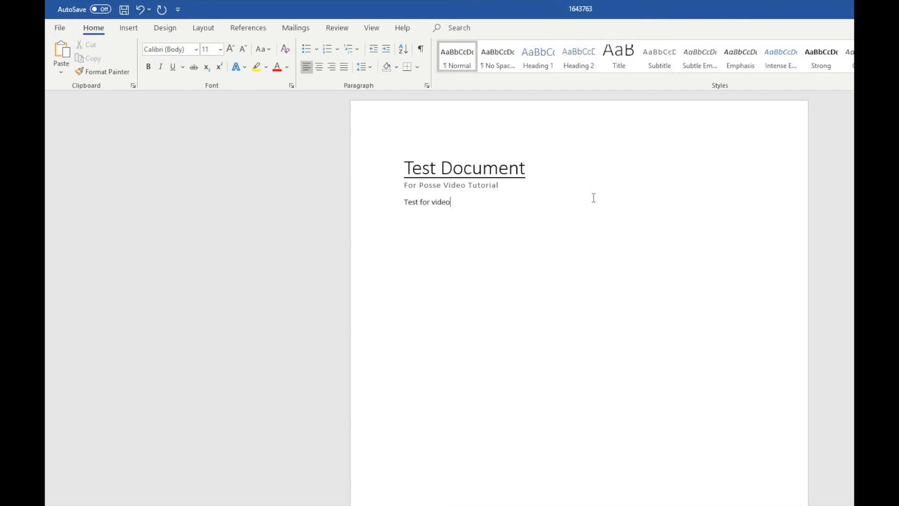
Step: Save the edited 1643763 document and close Word
{"action": "key", "text": "ctrl+s"}
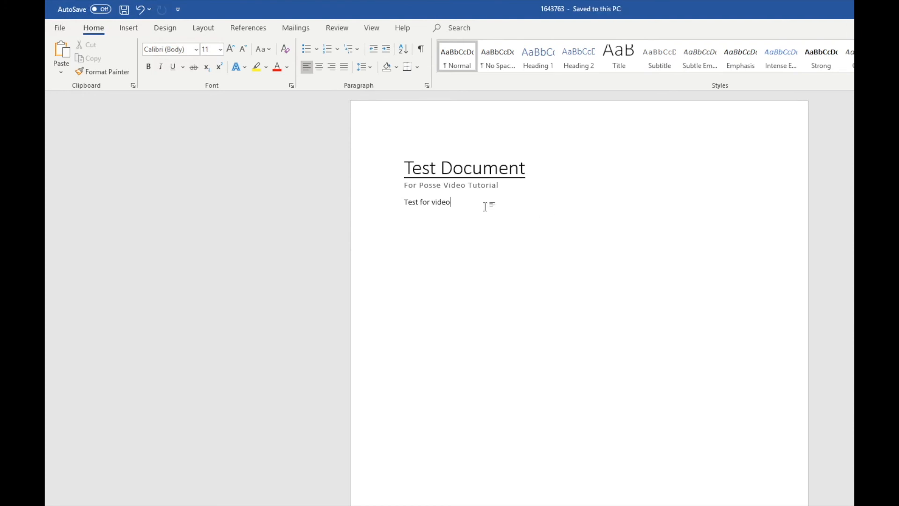
{"action": "left_click", "coordinate": [68, 30]}
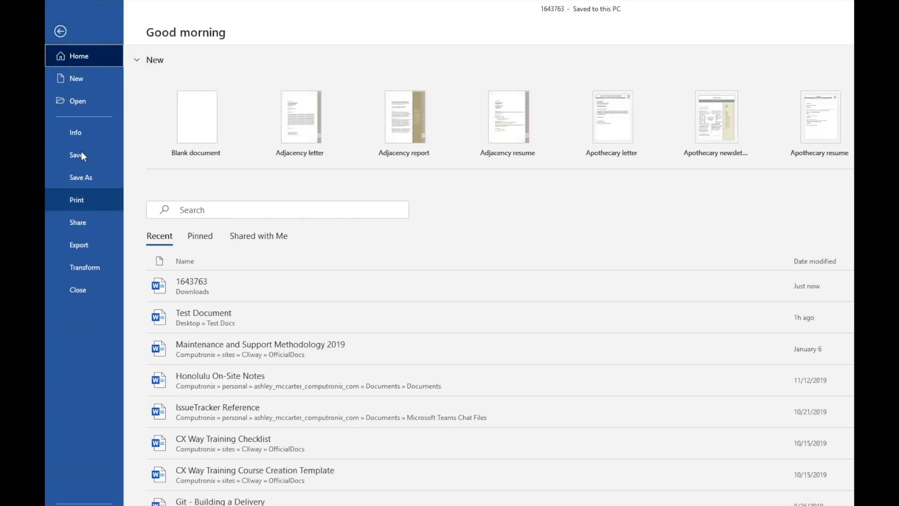
{"action": "left_click", "coordinate": [61, 32]}
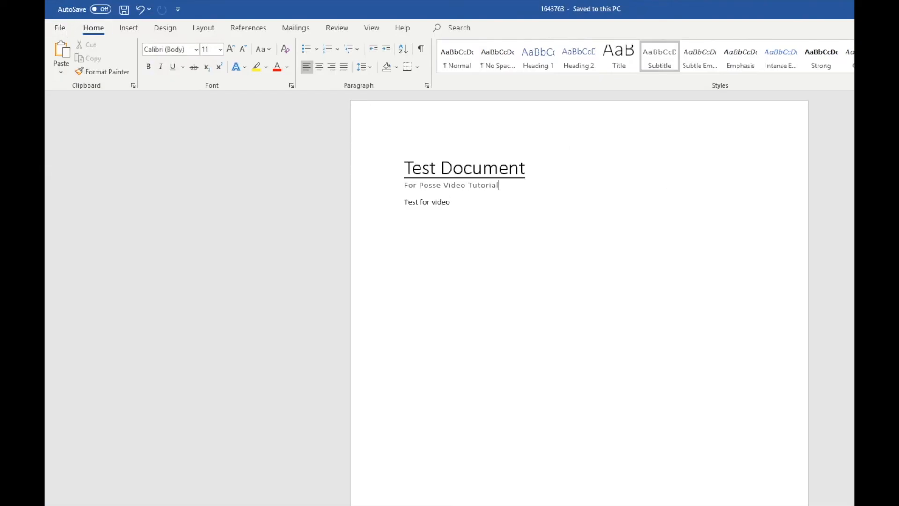
{"action": "key", "text": "ctrl+s"}
{"action": "key", "text": "alt+F4"}
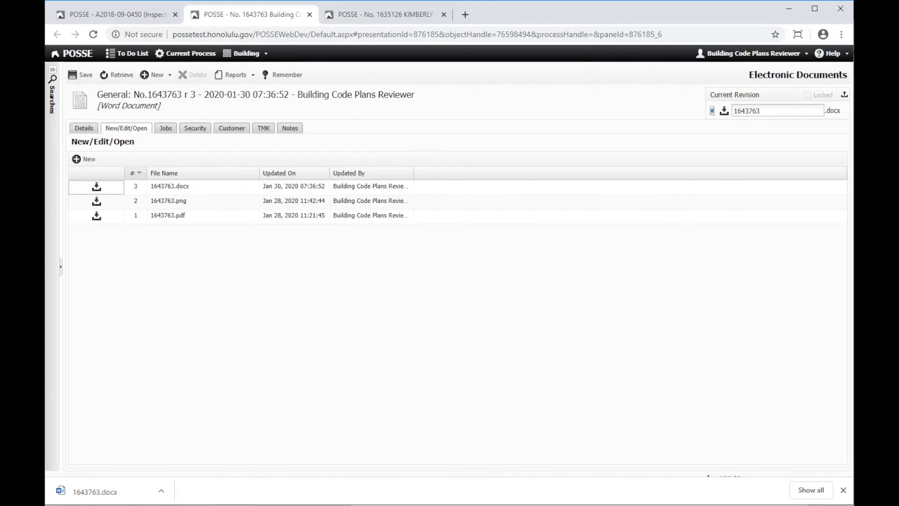
Step: Upload the edited 1643763.docx from Downloads as revision 4, save it, and close its record tab
{"action": "left_click", "coordinate": [393, 505]}
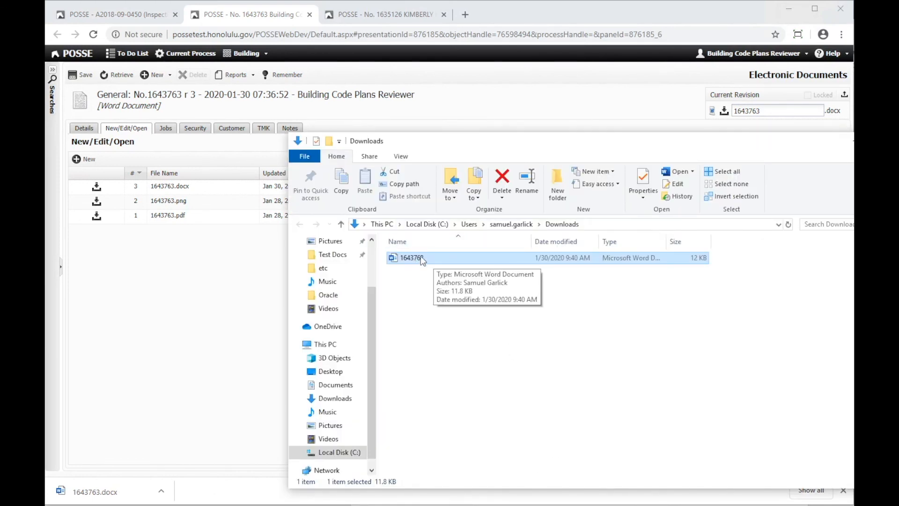
{"action": "left_click_drag", "start_coordinate": [418, 257], "coordinate": [158, 283]}
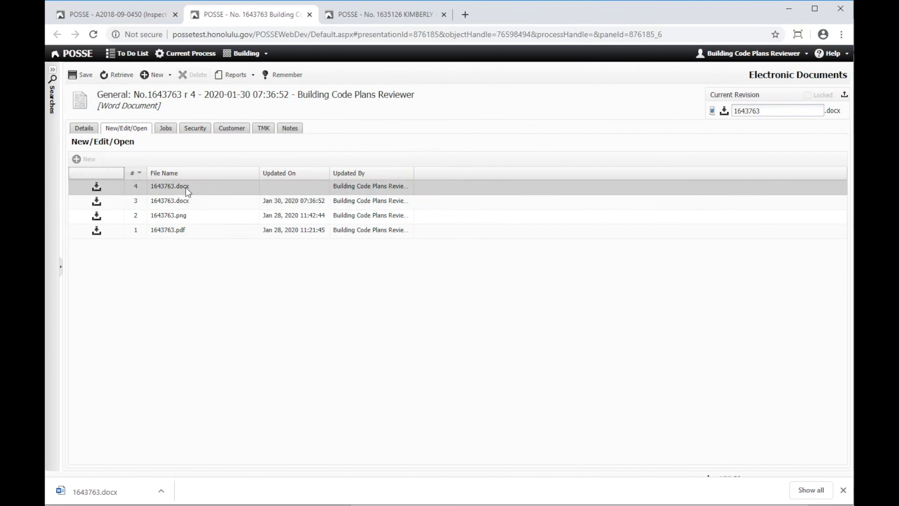
{"action": "left_click", "coordinate": [77, 76]}
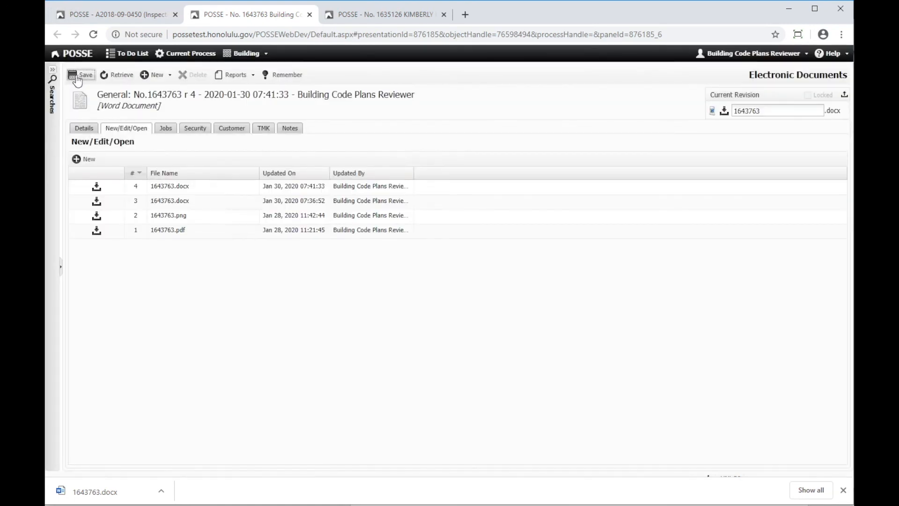
{"action": "left_click", "coordinate": [309, 14]}
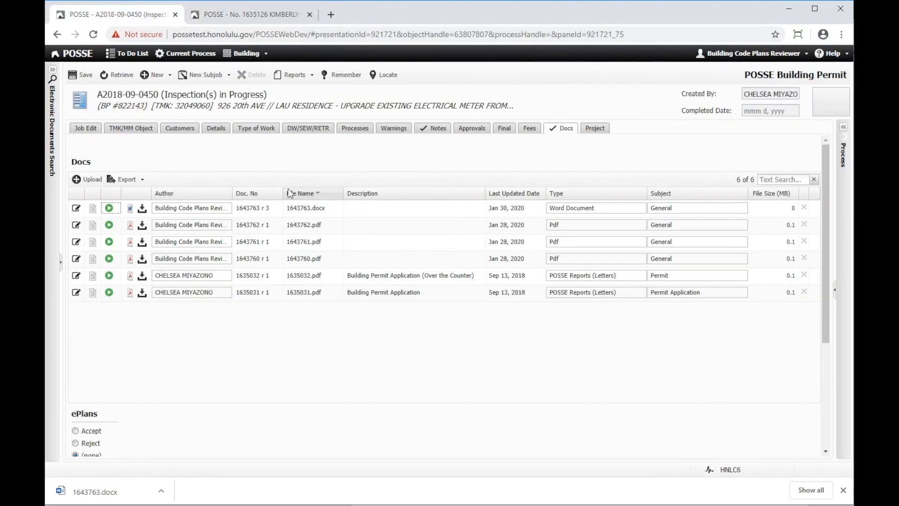
{"action": "left_click", "coordinate": [117, 75]}
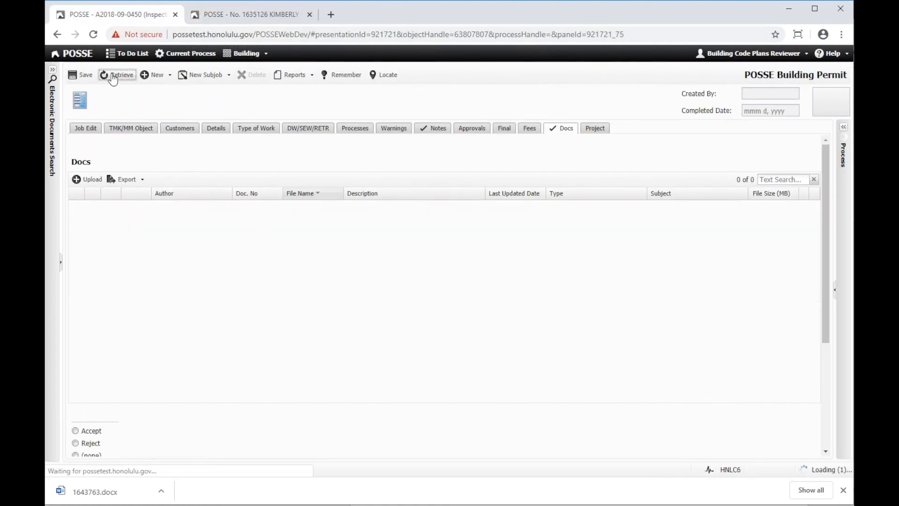